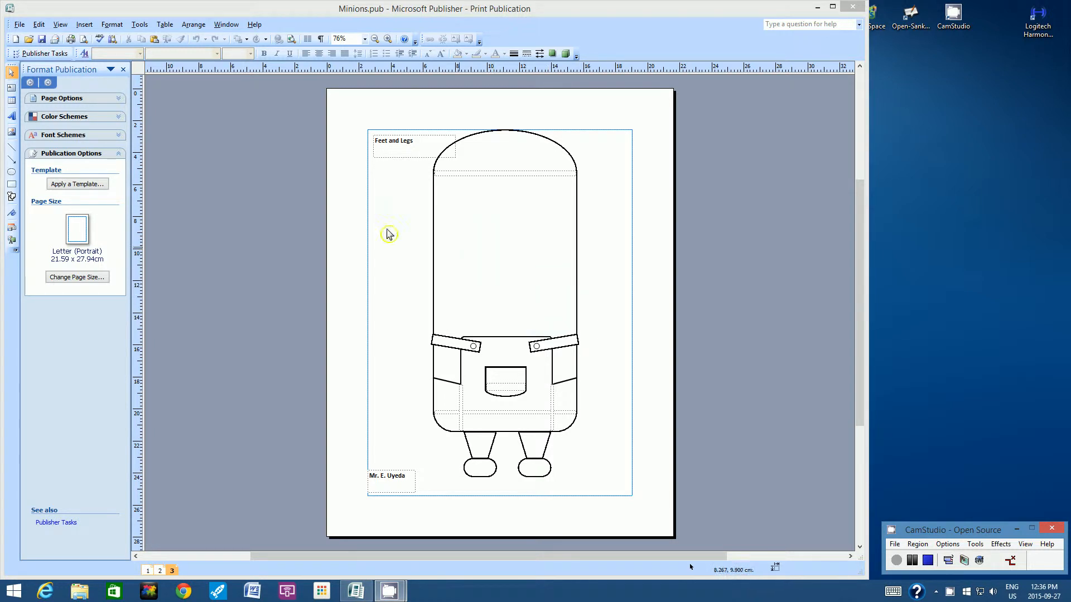
- Duplicate page 3 of the minion drawing as a new page 4
click(84, 27)
click(85, 27)
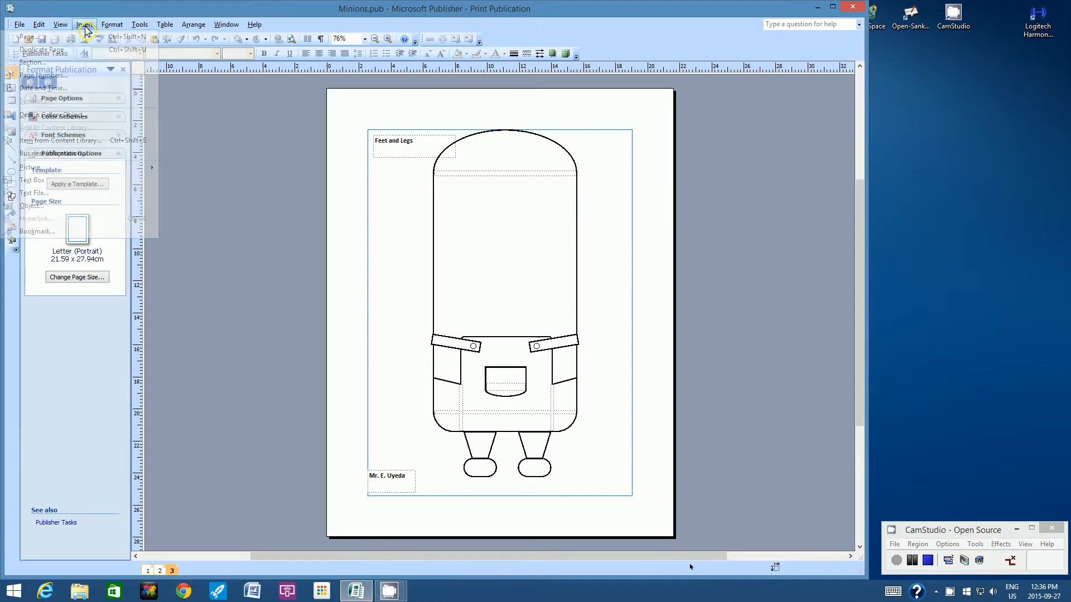
click(59, 50)
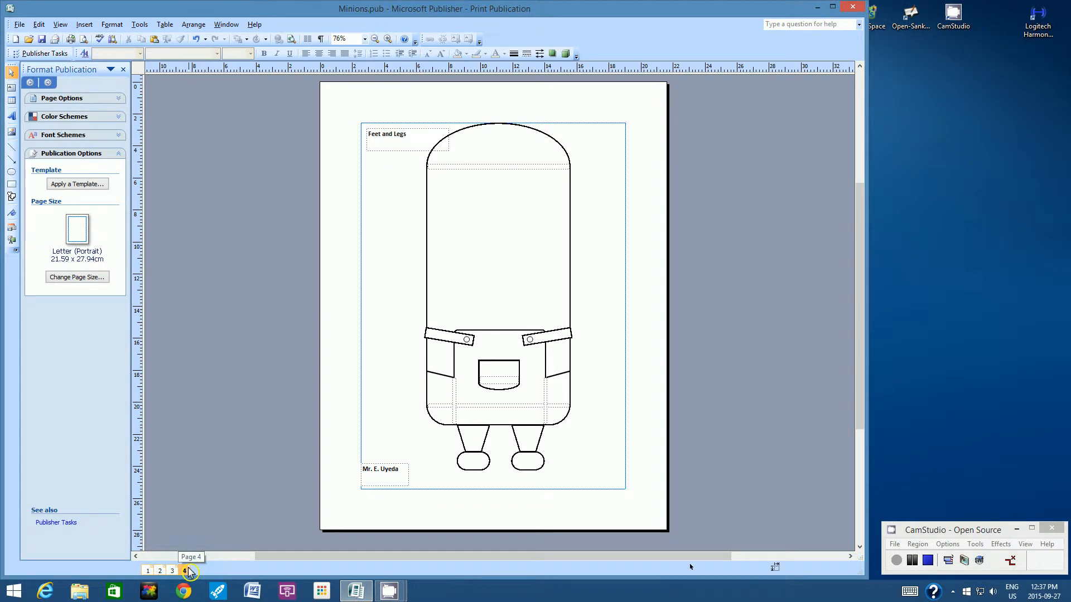
- Draw a tall, narrow arm rectangle about 0.8 × 6.9 cm just to the right of the minion's overalls on page 4
click(366, 39)
click(361, 79)
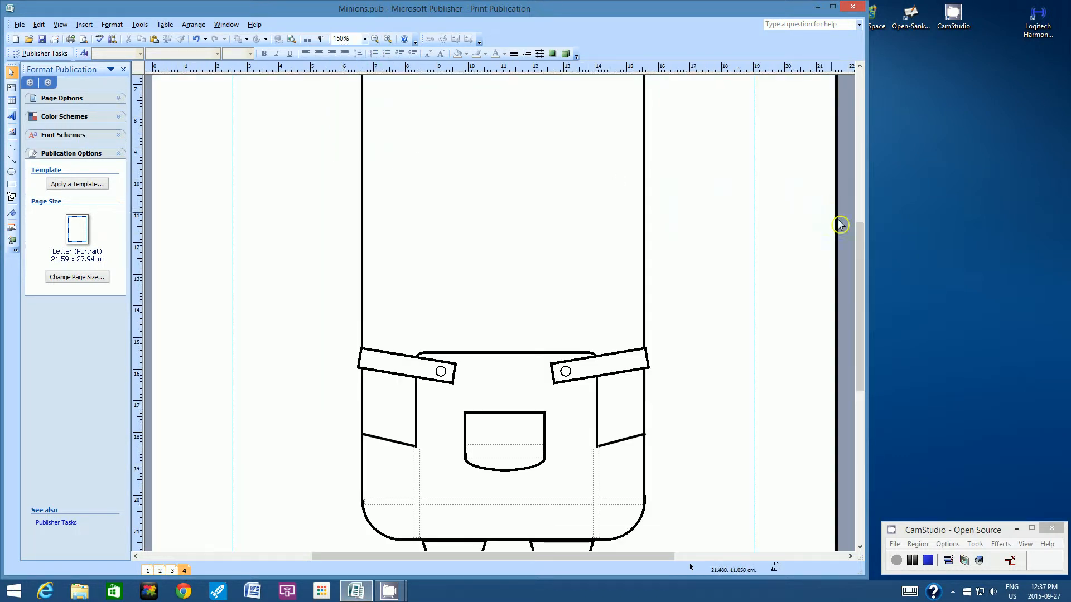
drag(863, 239, 862, 275)
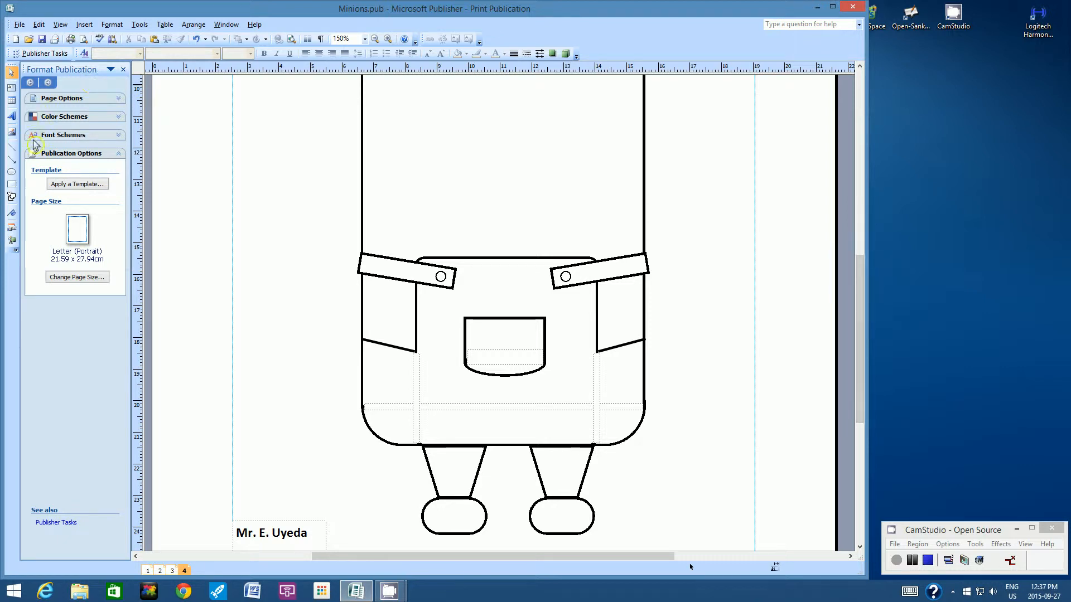
click(12, 185)
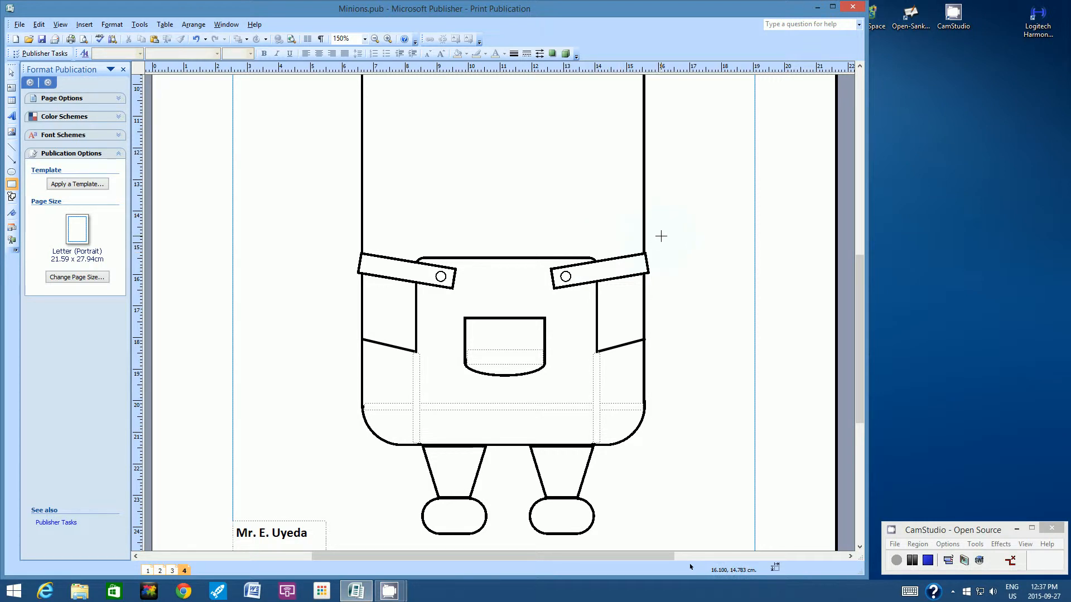
drag(661, 235, 689, 454)
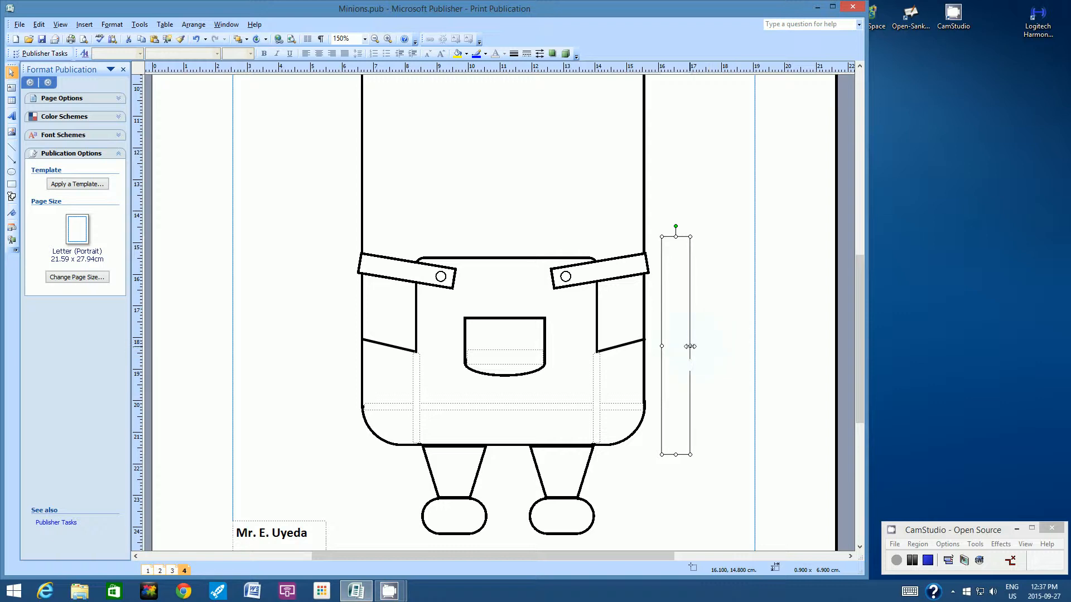
drag(689, 347, 687, 346)
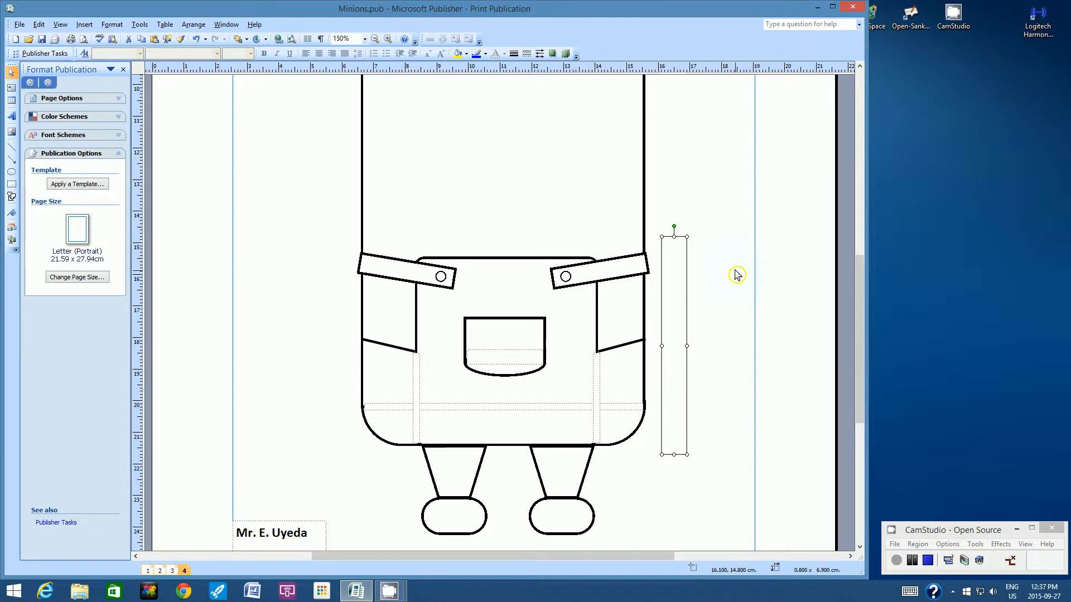
- Give the arm rectangle a 1½ pt outline and move it upright farther from the body, to about 17 cm horizontally
click(513, 54)
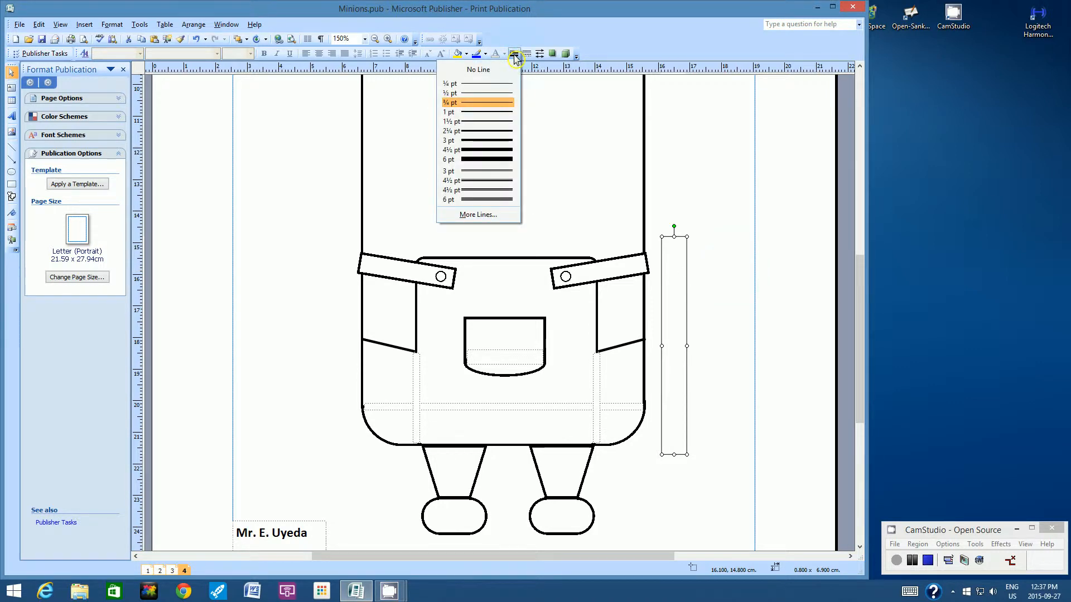
click(494, 122)
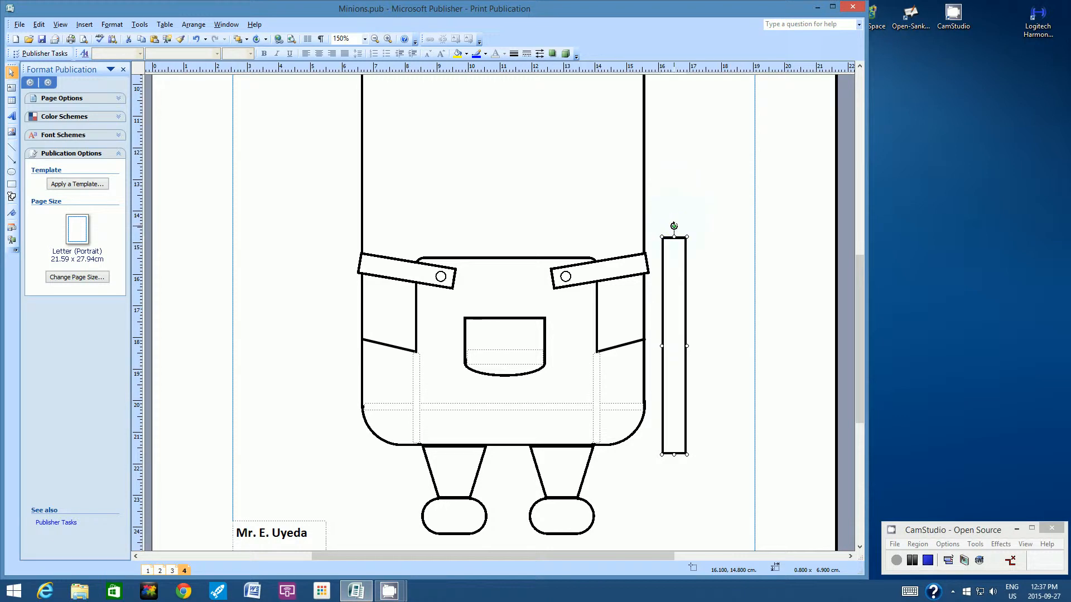
drag(673, 226, 668, 226)
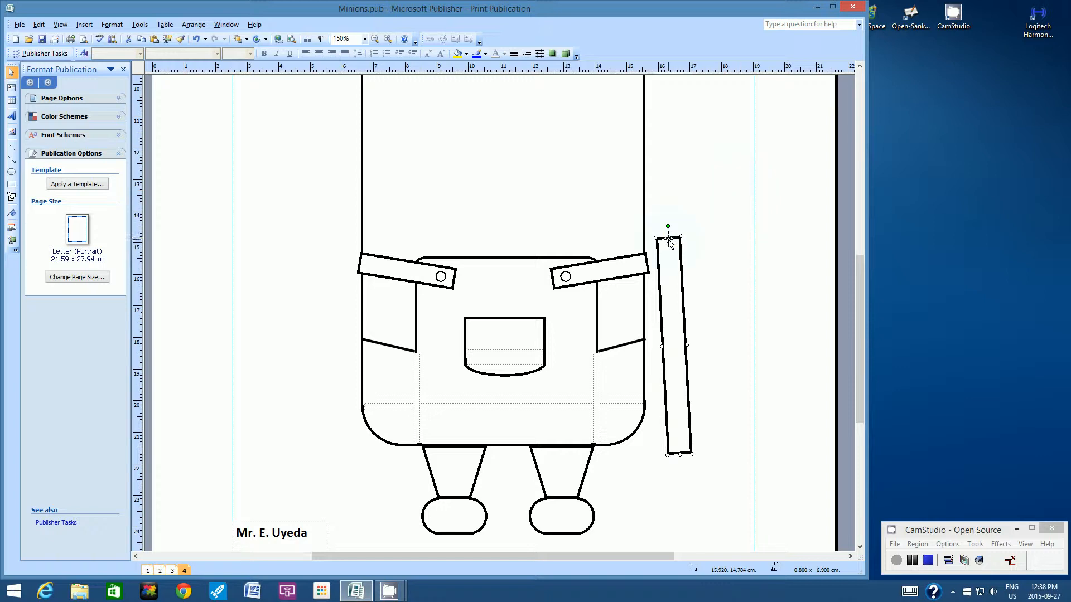
drag(669, 225, 675, 228)
drag(678, 275, 704, 272)
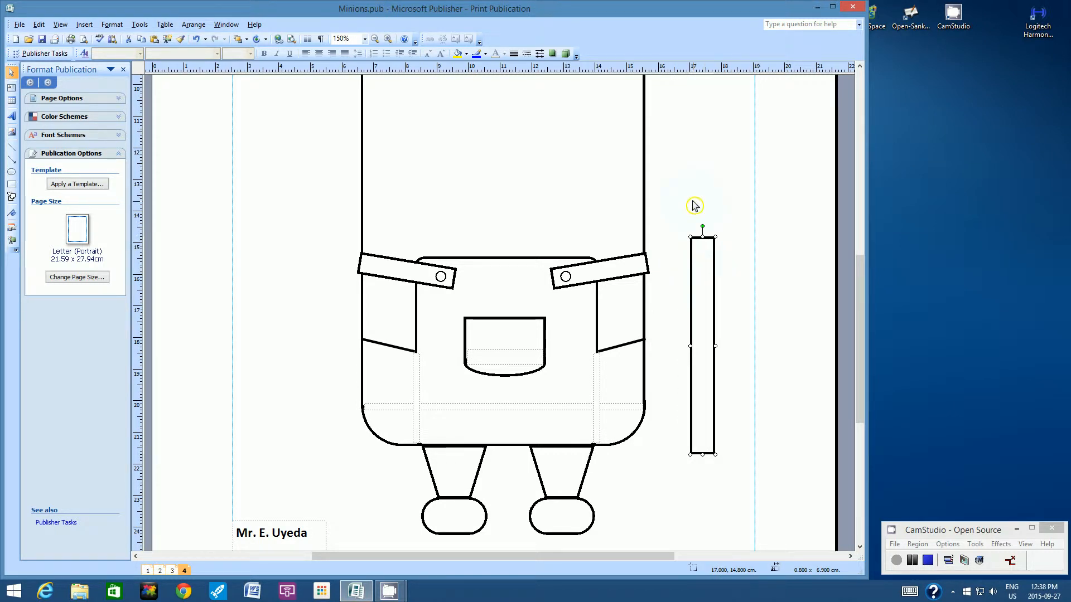
- Draw a glove cuff rectangle about 1.2 × 0.35 cm across the arm's lower end and fill it black
click(364, 39)
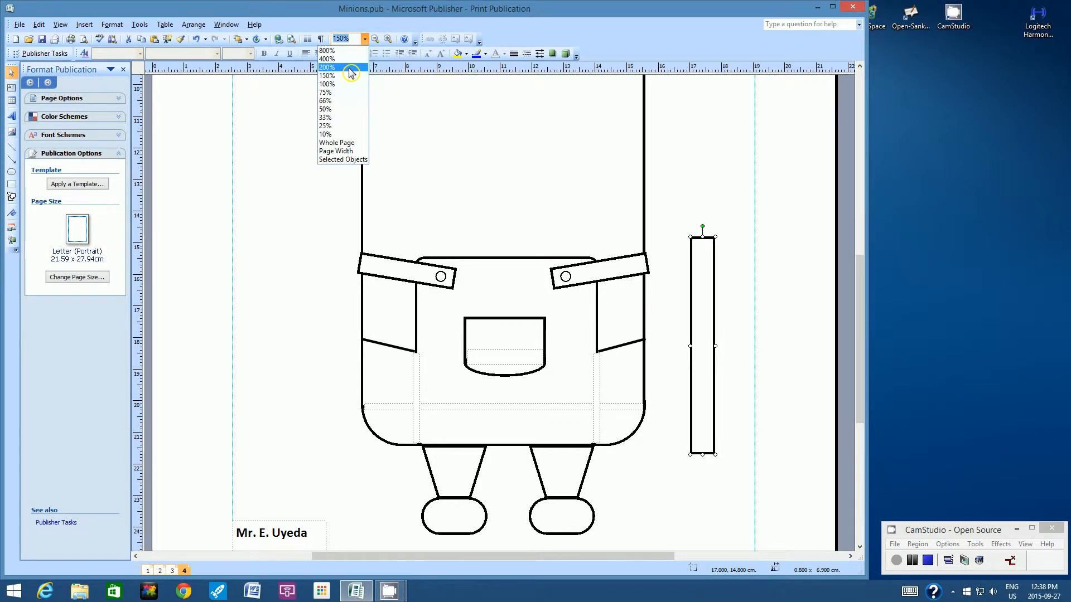
click(354, 68)
drag(860, 292, 860, 311)
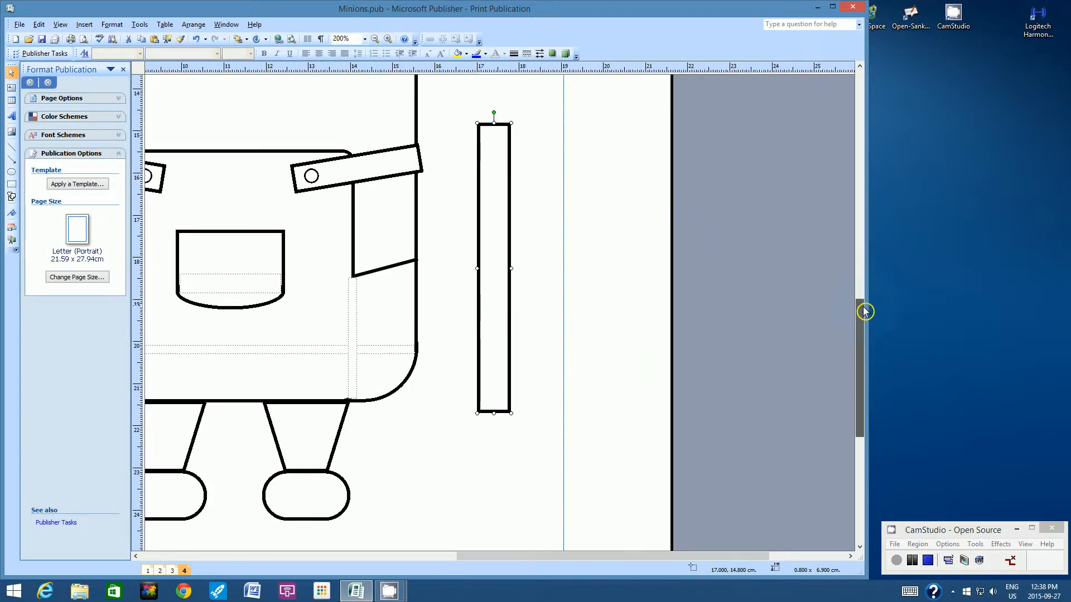
click(11, 186)
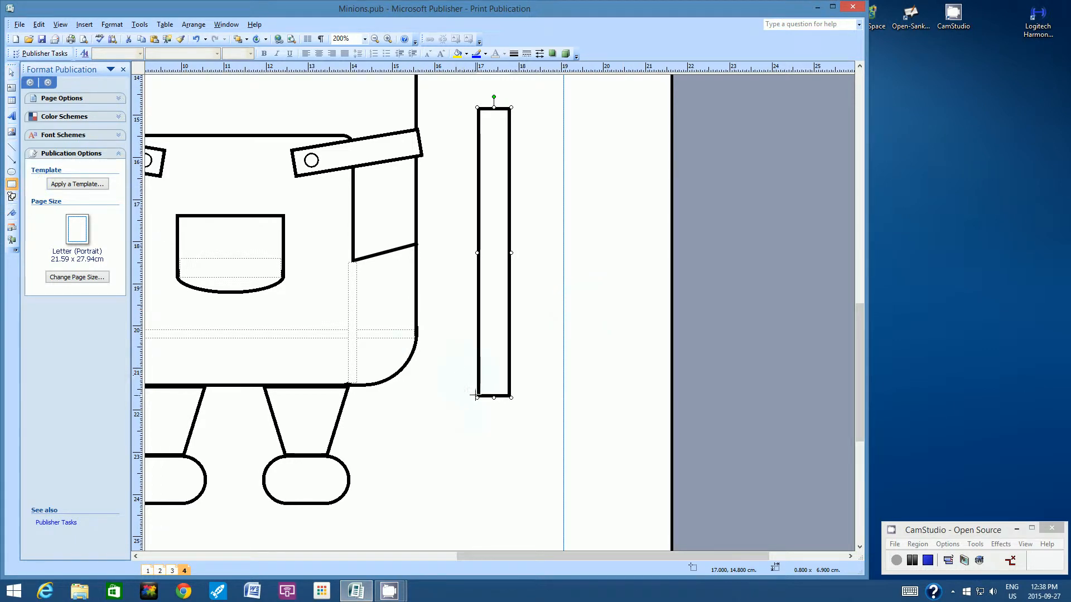
drag(473, 397, 519, 411)
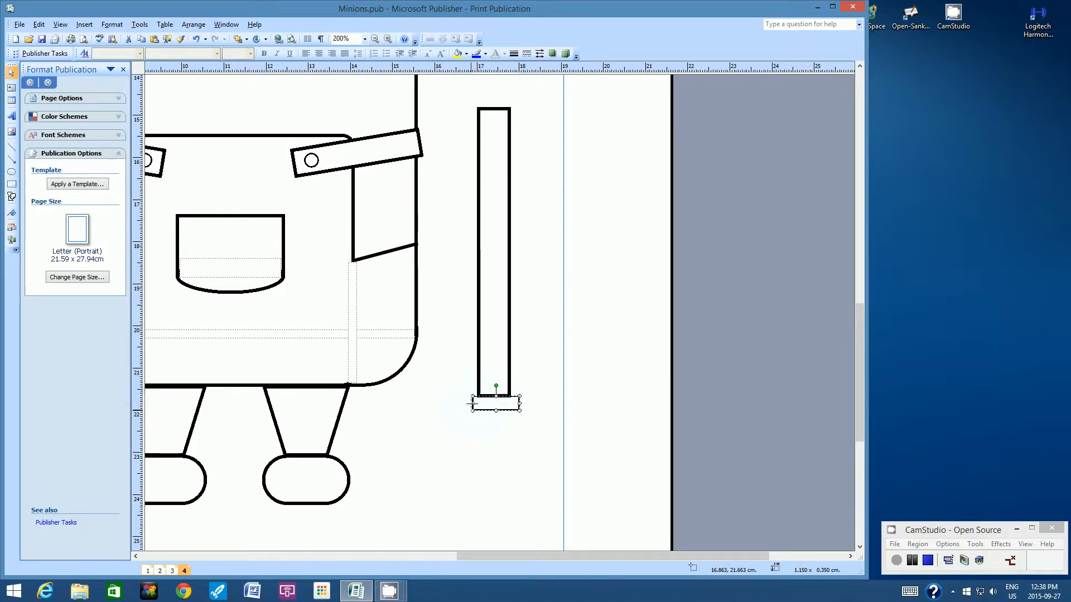
drag(473, 404, 468, 404)
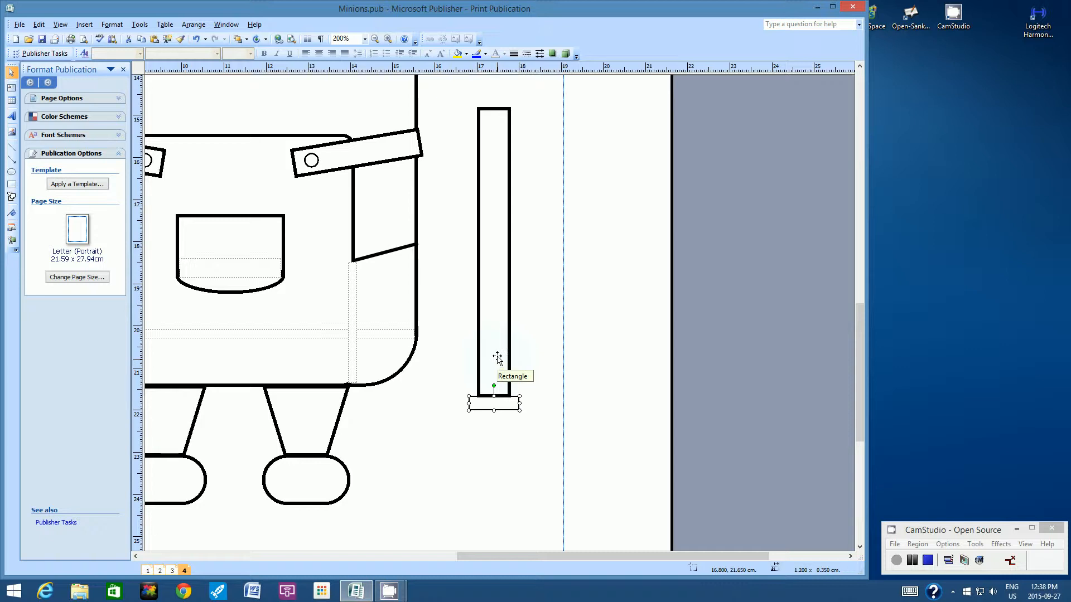
click(466, 55)
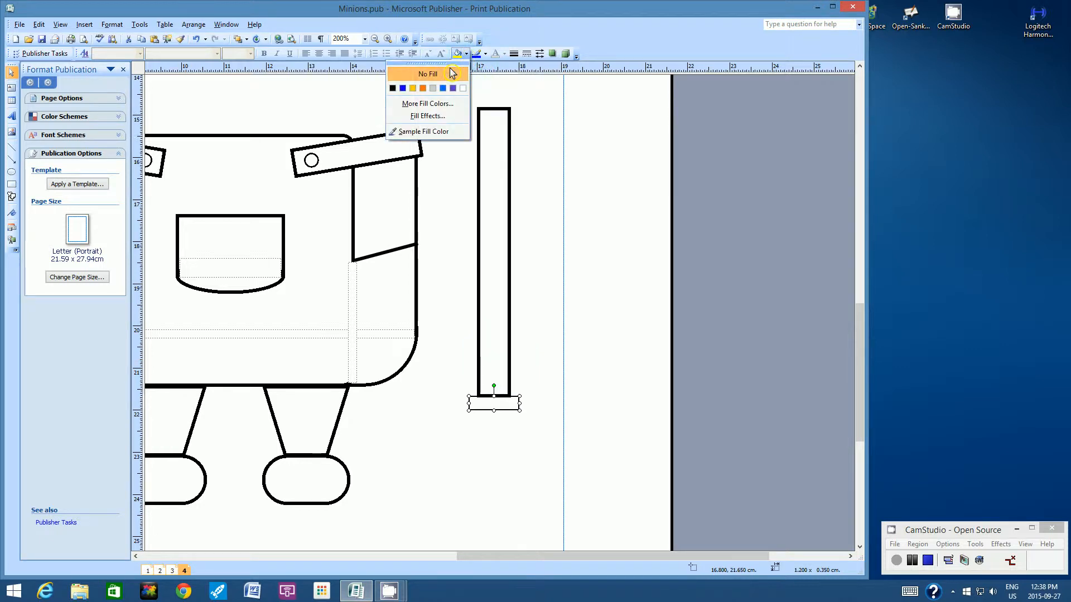
click(392, 90)
click(642, 340)
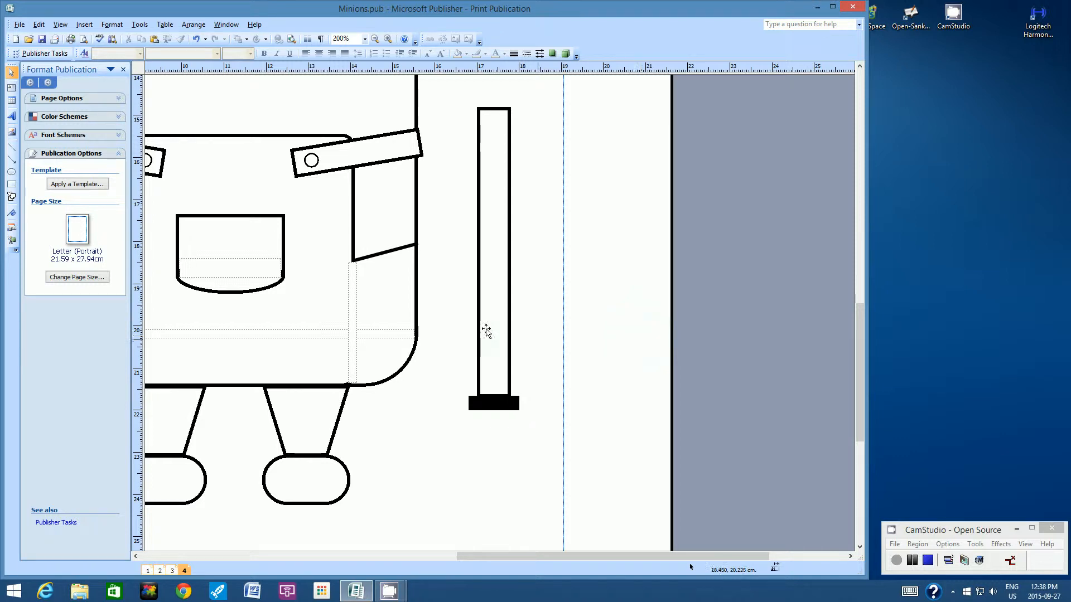
- Draw a thumb circle about 0.4 cm wide beneath the cuff's left end and fill it black
click(12, 174)
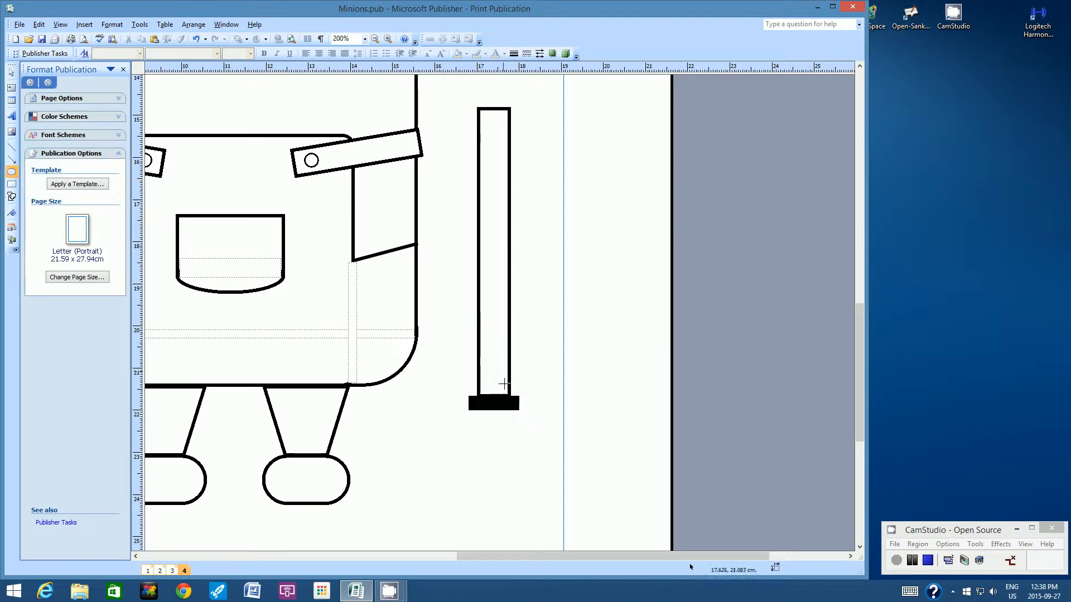
drag(484, 407, 466, 426)
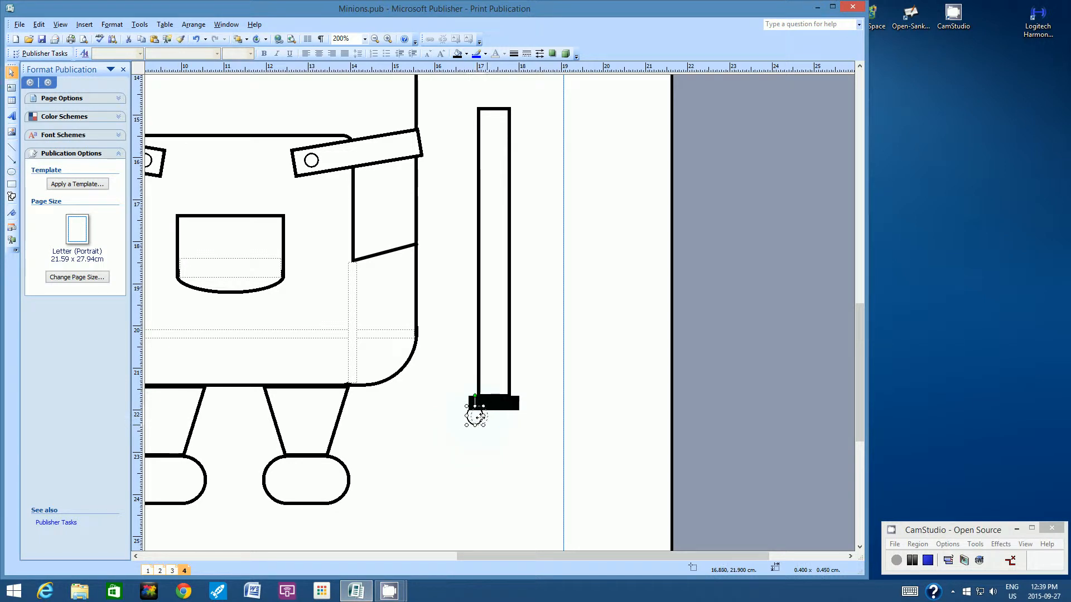
drag(479, 416, 483, 416)
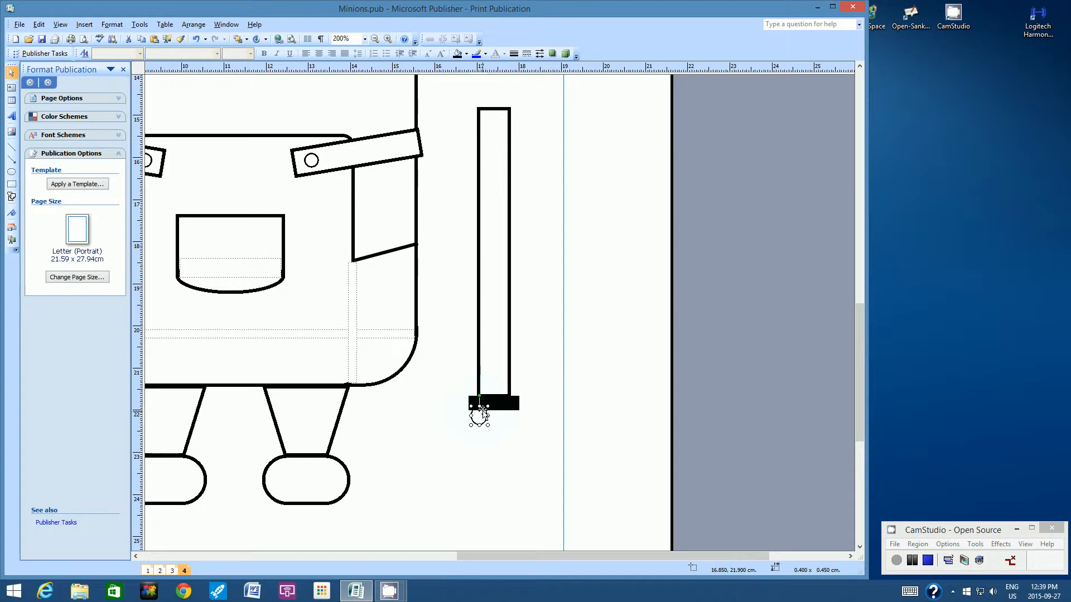
drag(479, 406, 480, 409)
click(458, 54)
click(618, 377)
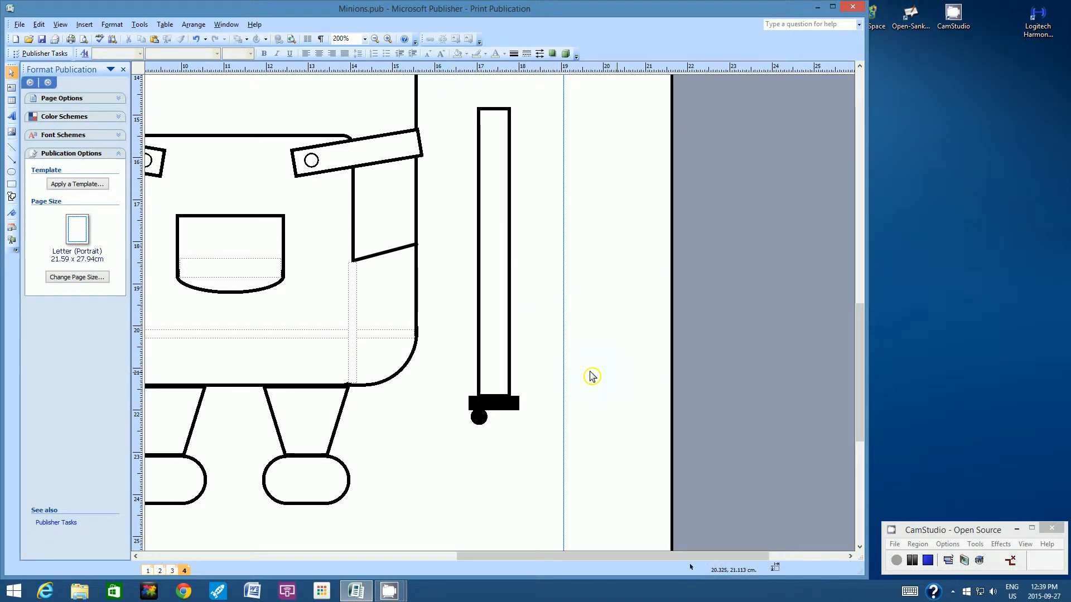
- Draw a larger oval about 1.05 × 0.95 cm under the cuff for the hand and fill it black
click(11, 172)
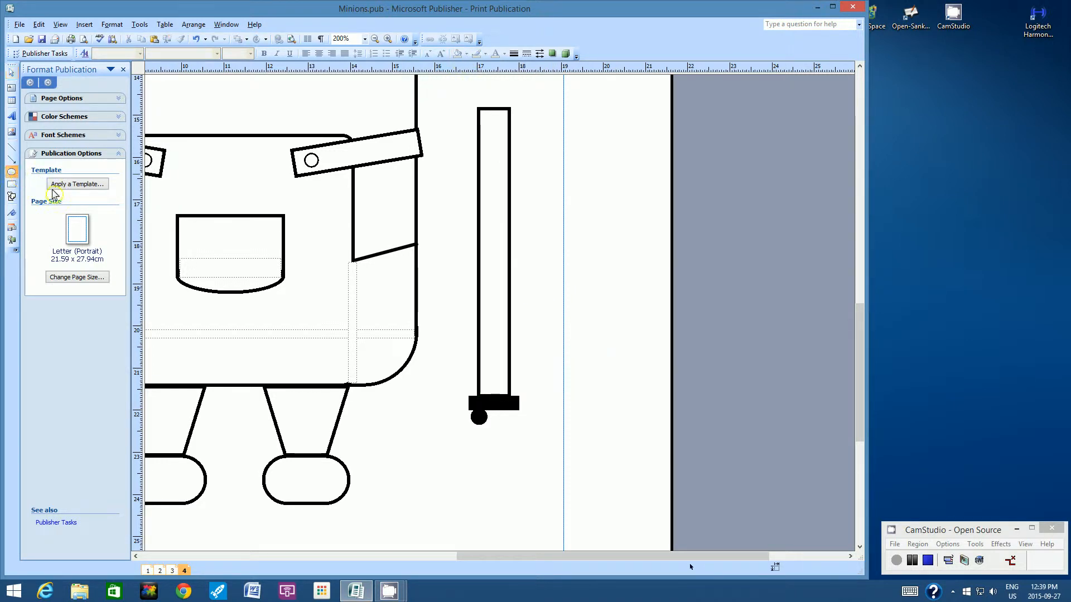
mouse_move(494, 415)
mouse_down()
mouse_move(538, 453)
mouse_move(501, 417)
mouse_up()
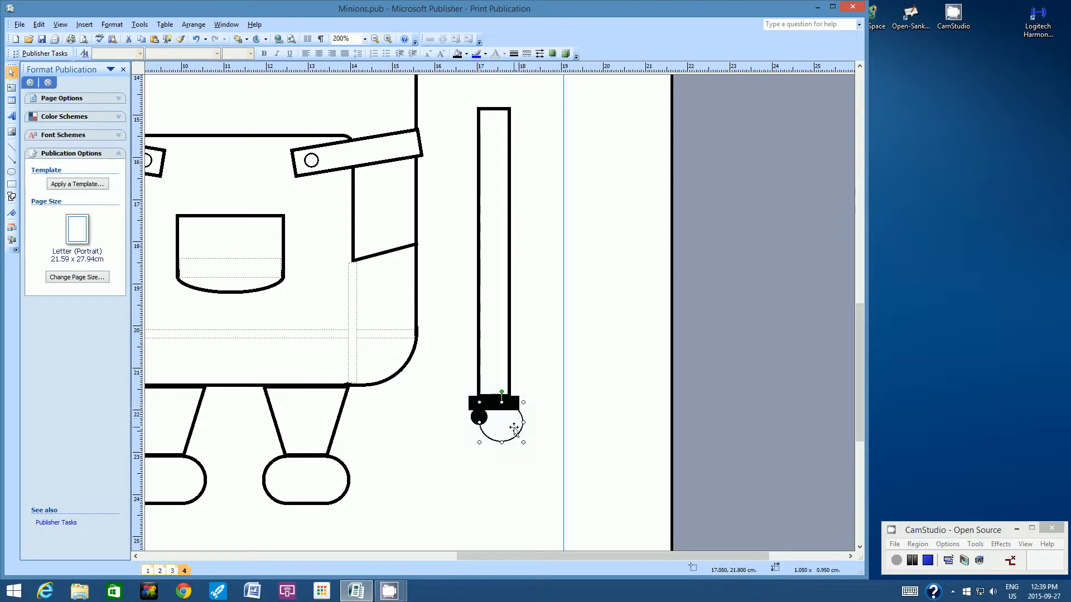
click(458, 54)
click(599, 379)
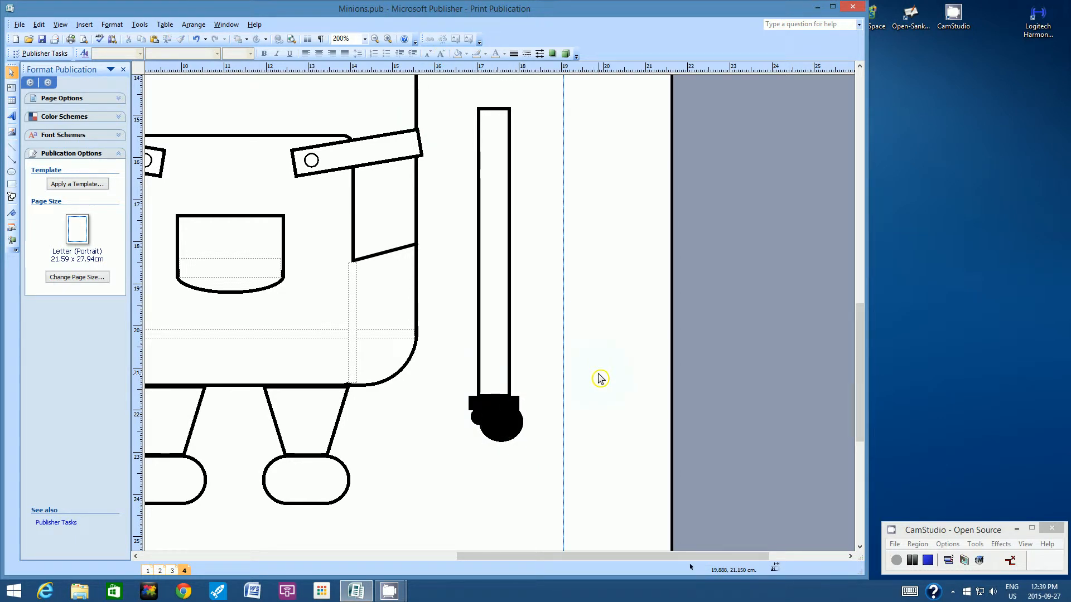
- Resize the black hand oval and nudge it left so its right edge lines up with the cuff's right end
click(517, 427)
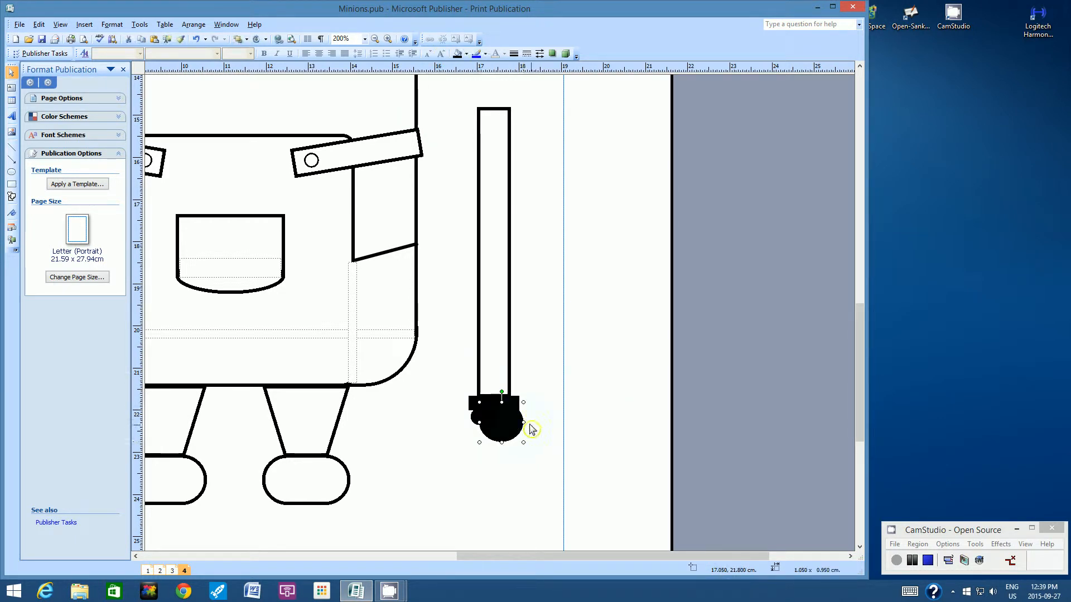
drag(523, 423, 526, 423)
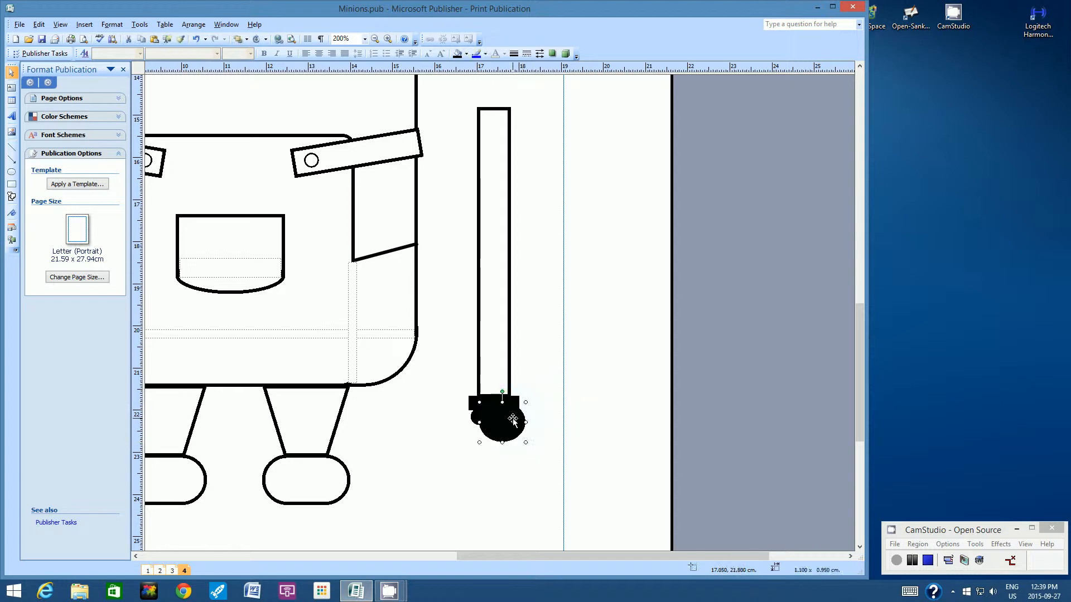
key(Left)
key(Left)
key(Left)
key(Left)
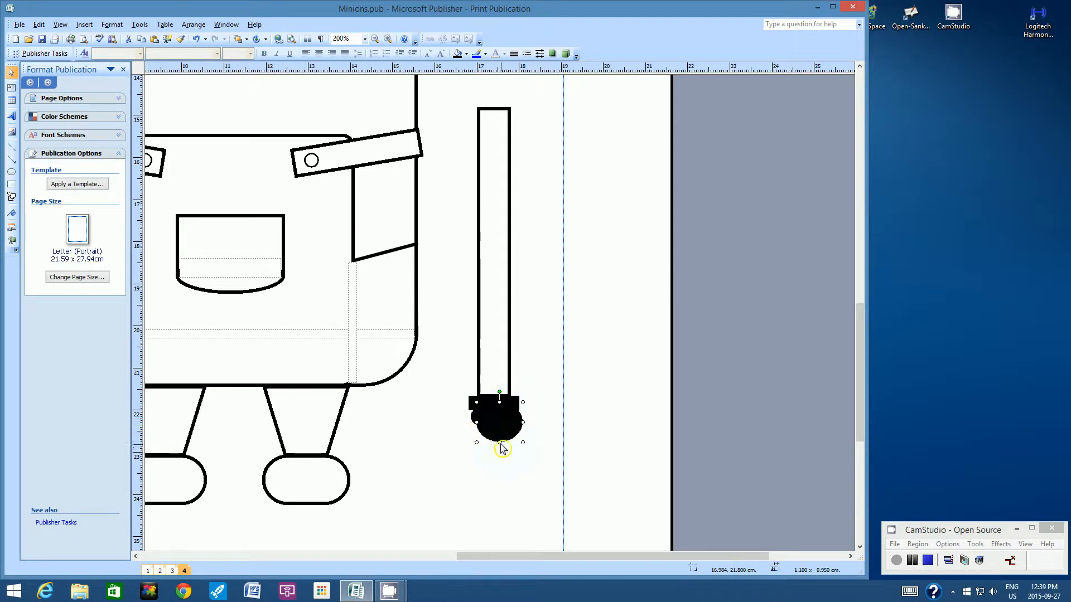
drag(500, 443, 520, 420)
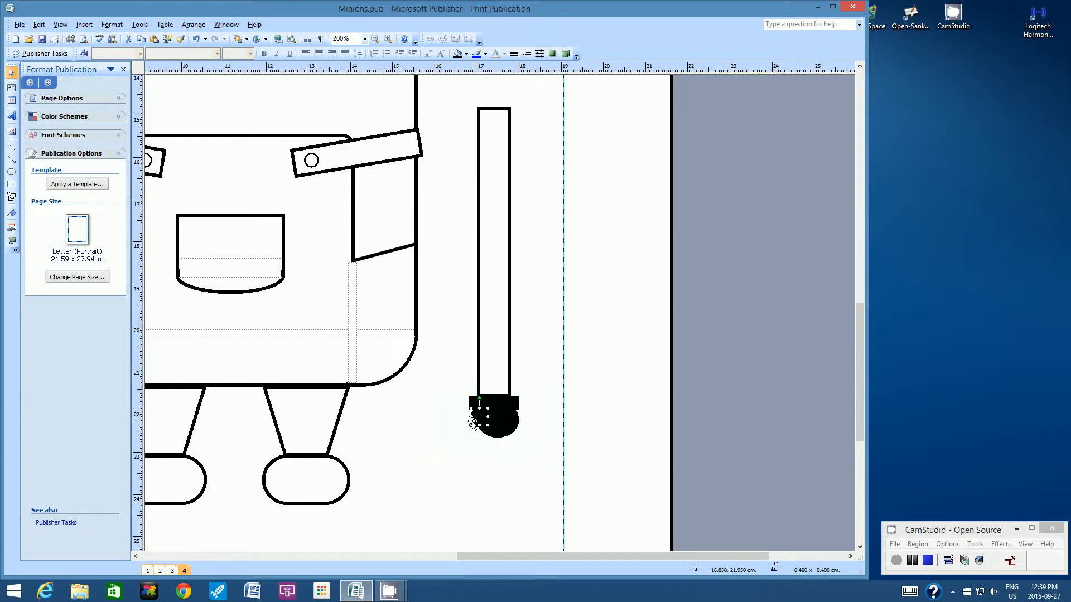
- Move the black thumb circle slightly down and left so it sticks out from the hand
click(471, 431)
click(474, 424)
drag(471, 426, 467, 430)
click(569, 399)
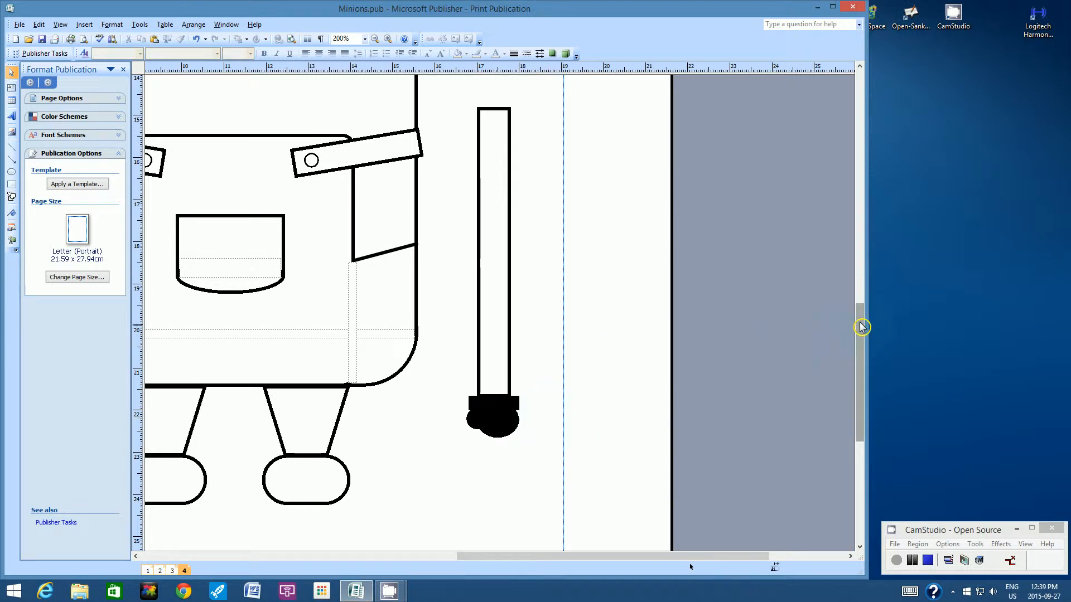
- Draw a shoulder oval about 1.6 × 0.95 cm overlapping the arm's upper end and give it a thicker outline
drag(861, 327, 862, 321)
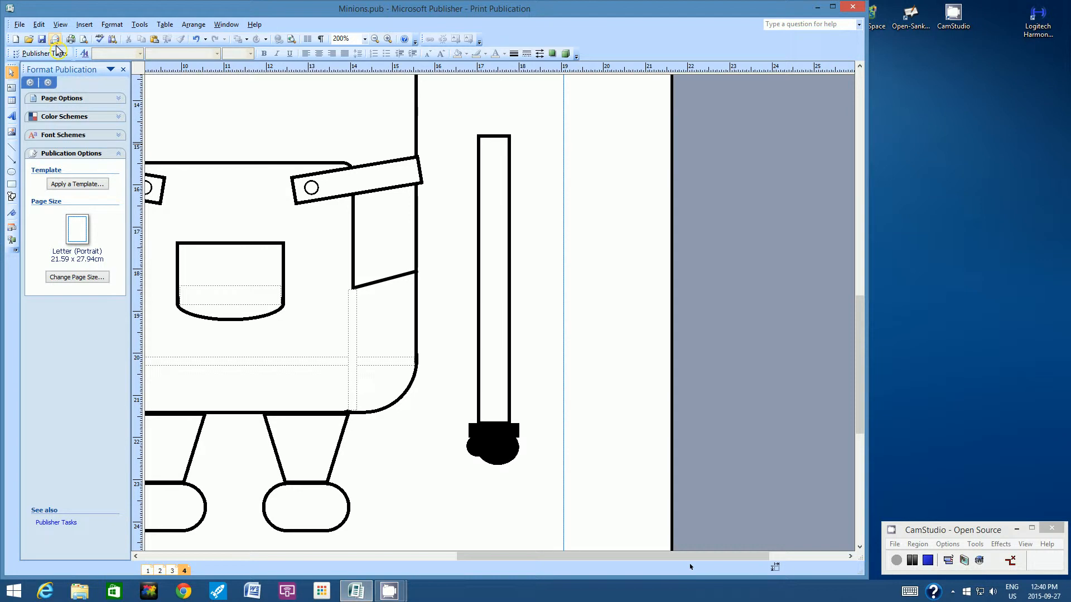
click(11, 171)
drag(452, 124, 511, 158)
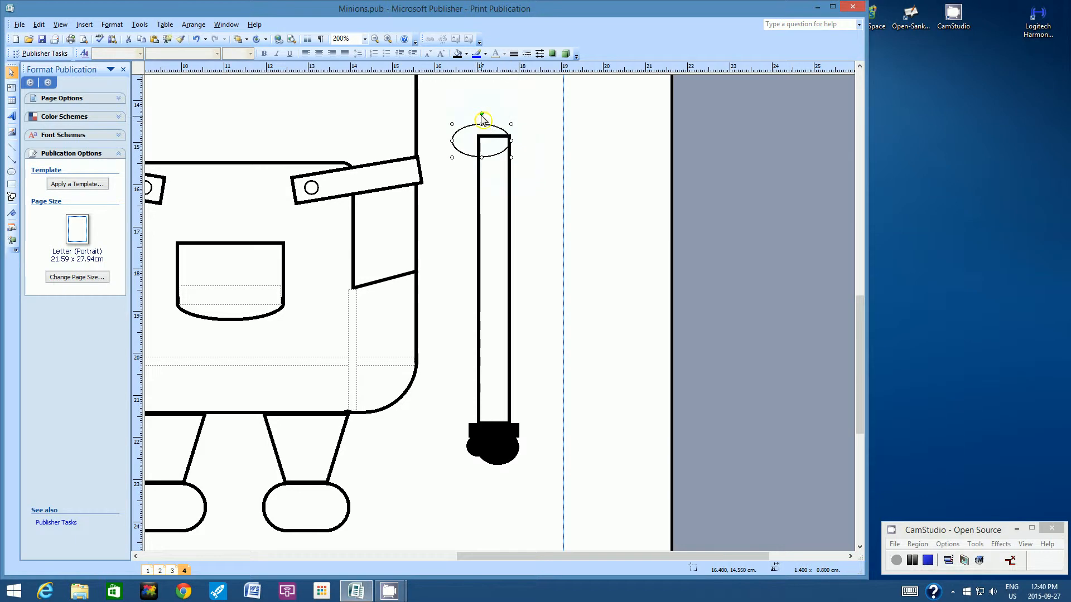
drag(482, 123, 483, 122)
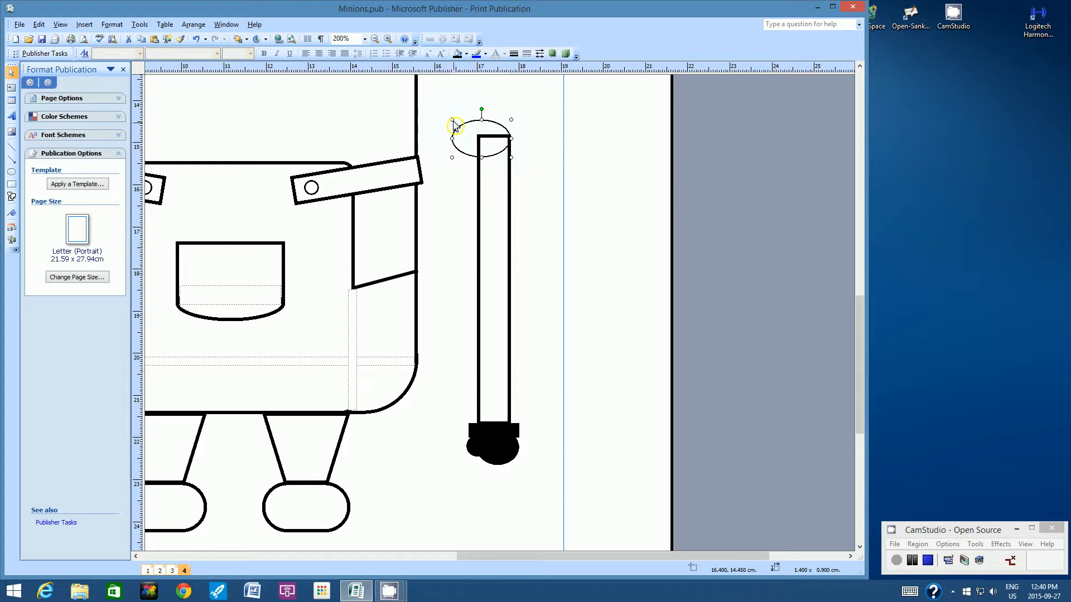
drag(452, 120, 444, 116)
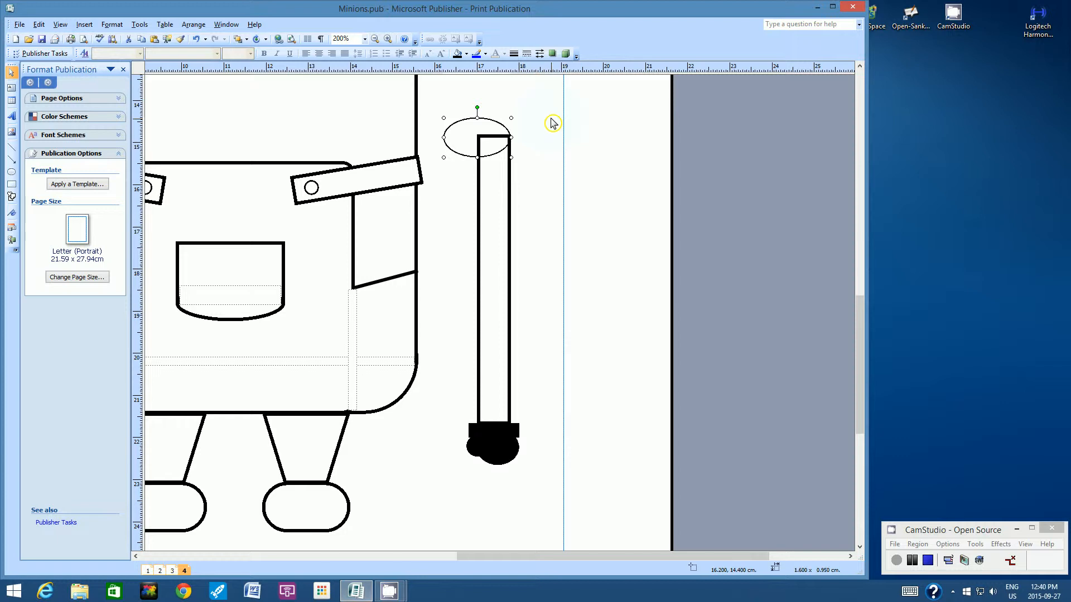
click(513, 54)
click(480, 130)
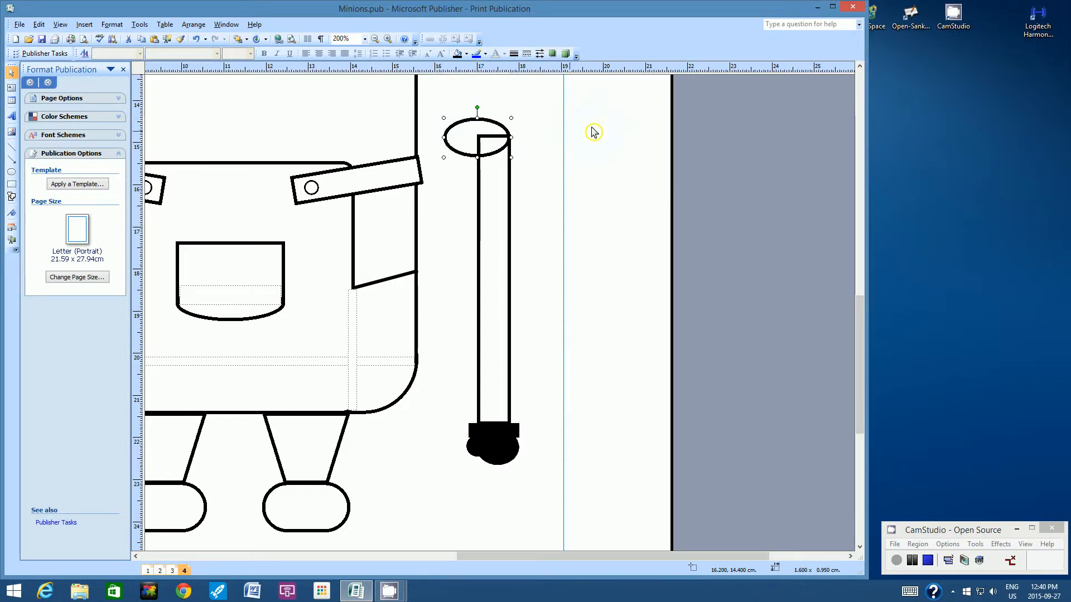
- Group the black cuff, thumb and hand shapes into a single glove object
click(605, 130)
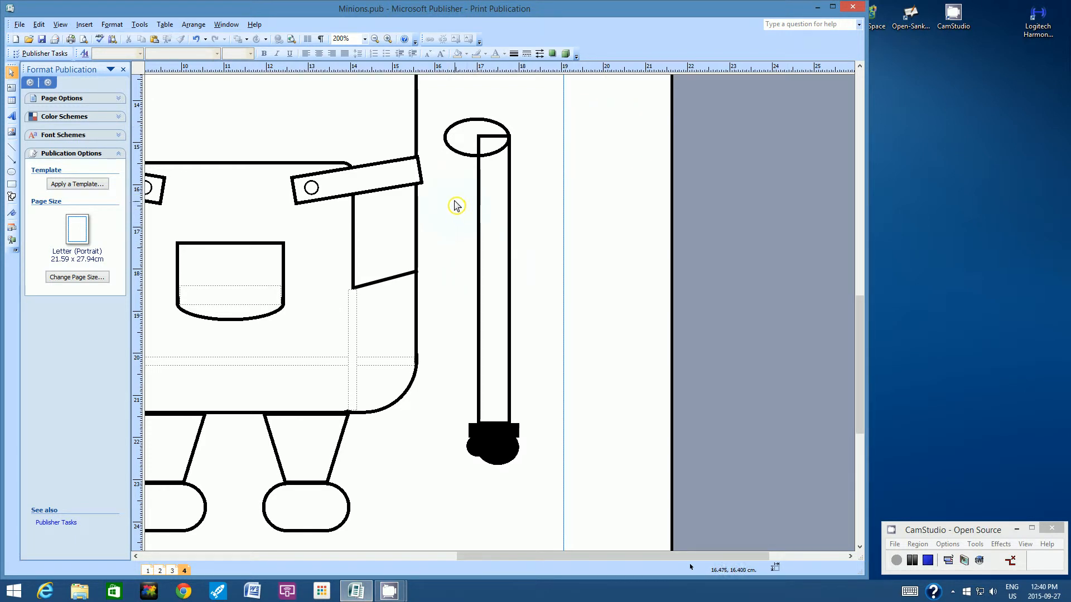
drag(454, 201, 539, 495)
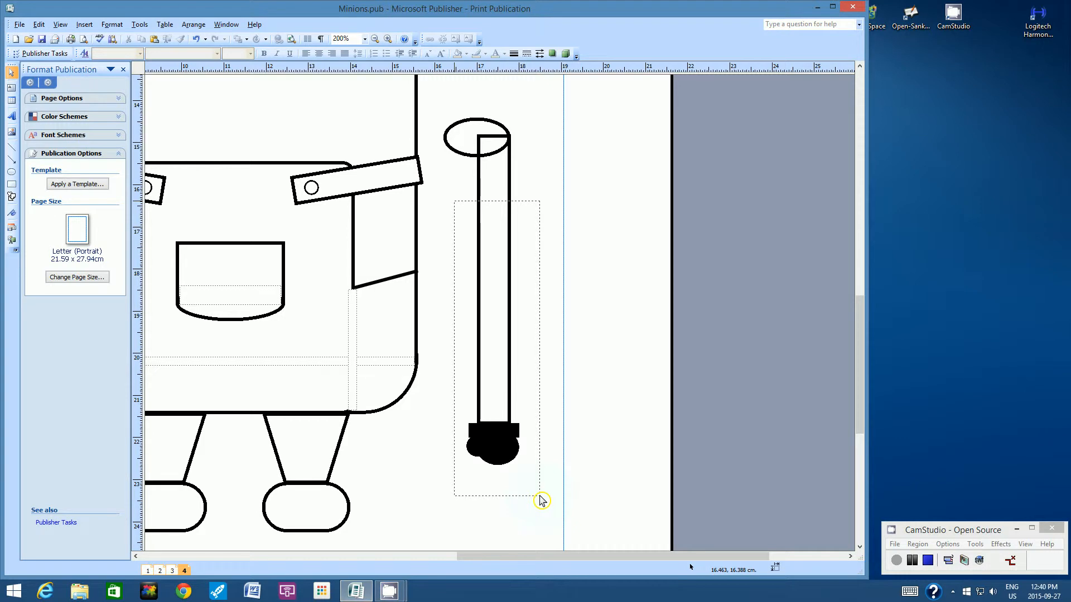
drag(540, 495, 540, 496)
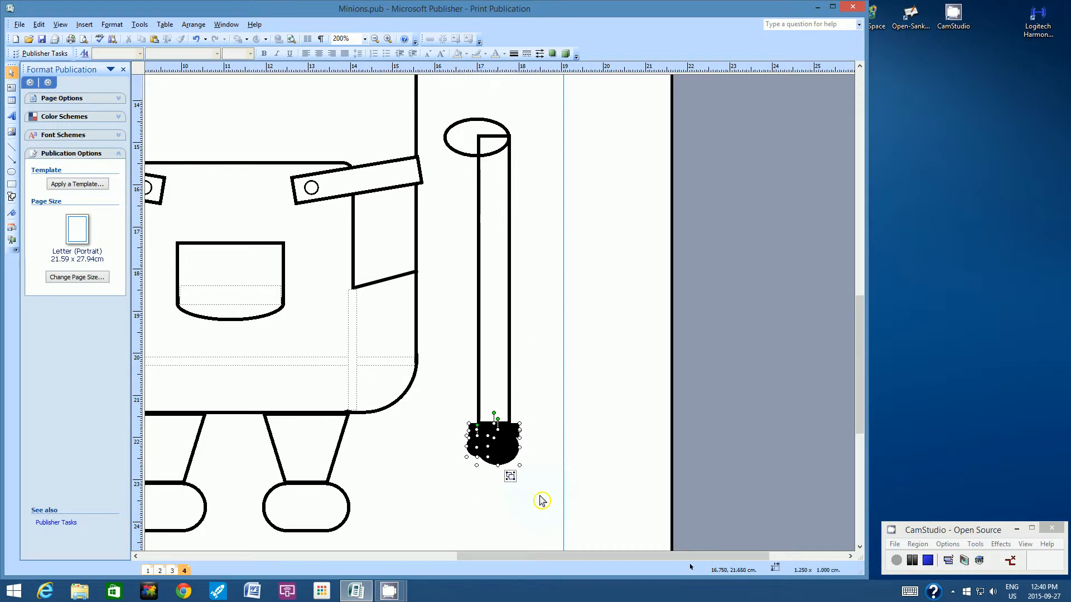
click(511, 477)
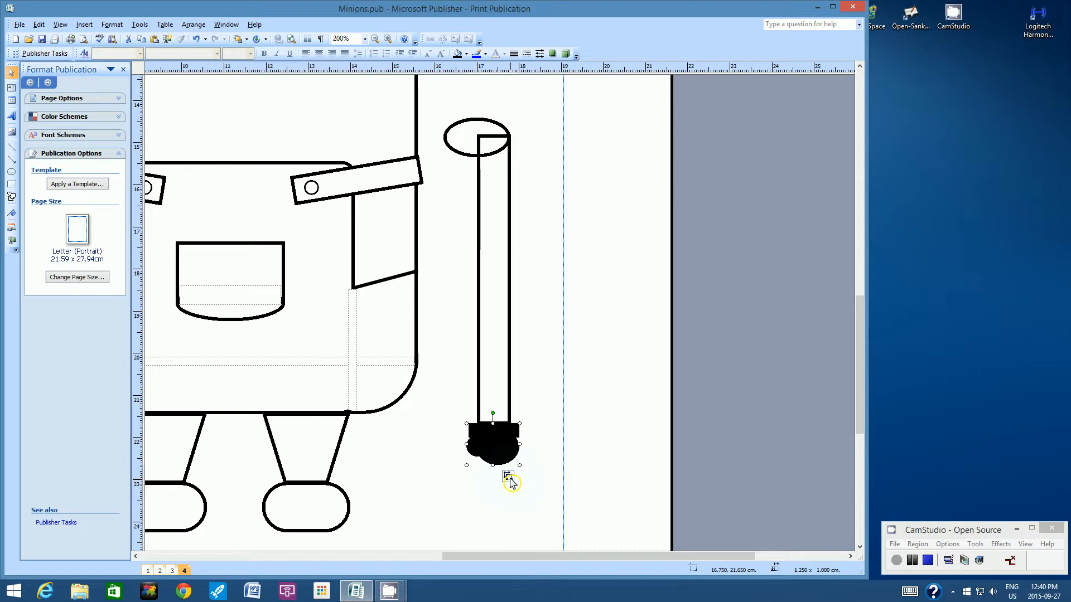
click(598, 335)
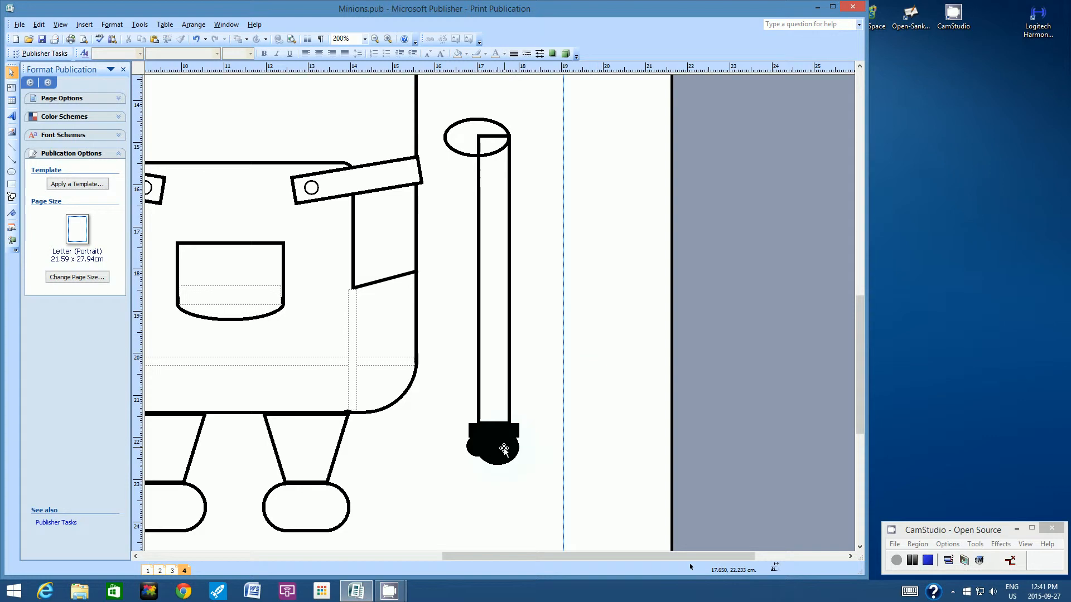
- Group the black glove with the long arm rectangle
click(503, 449)
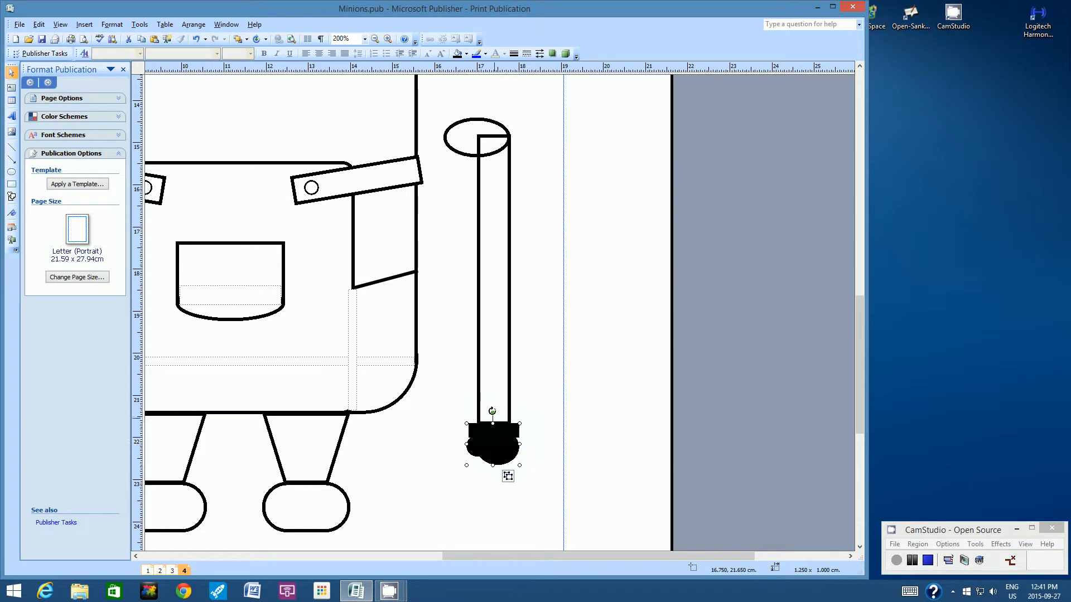
shift+click(480, 358)
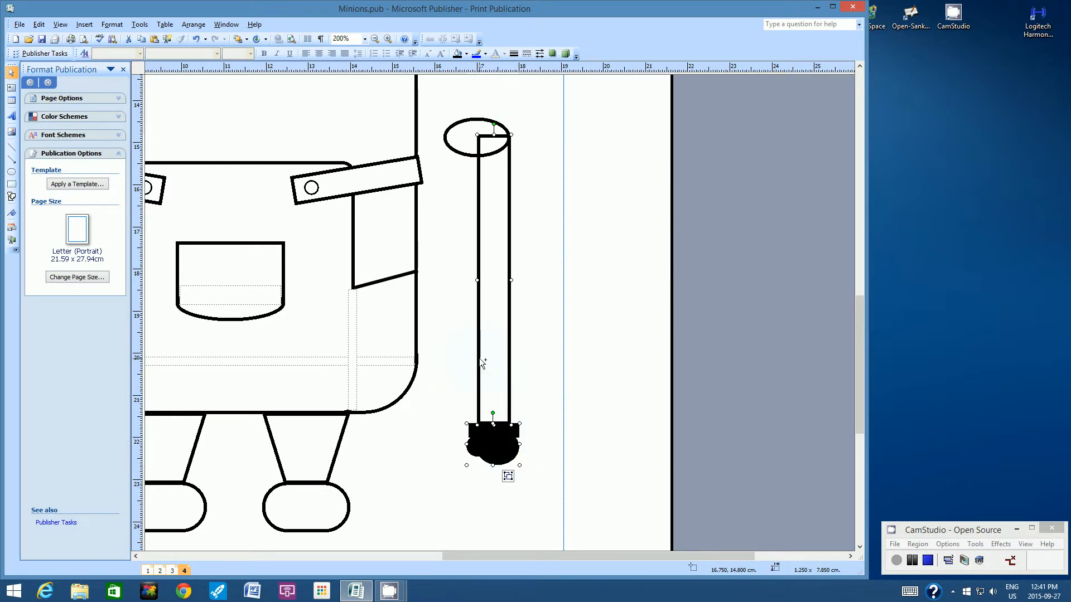
click(509, 477)
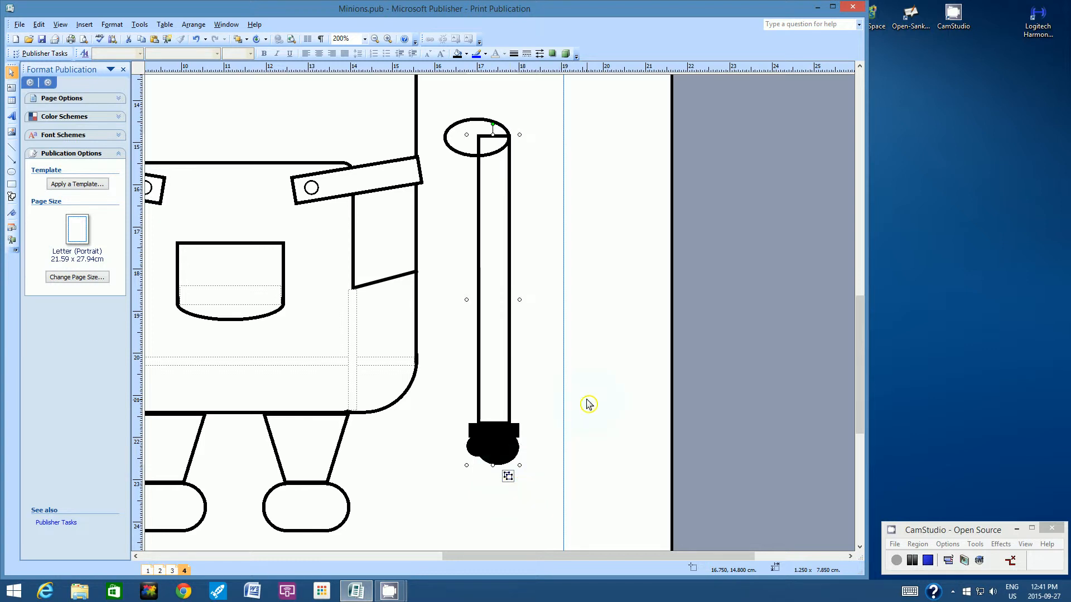
click(604, 329)
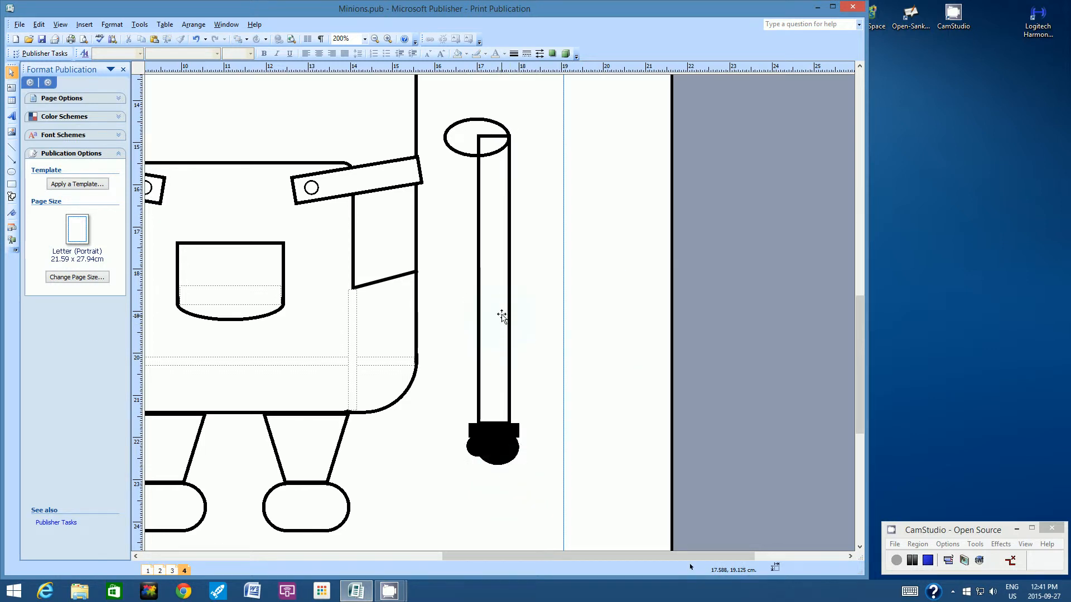
- Rotate the grouped arm and glove slightly counterclockwise so the hand tilts away from the body
click(504, 301)
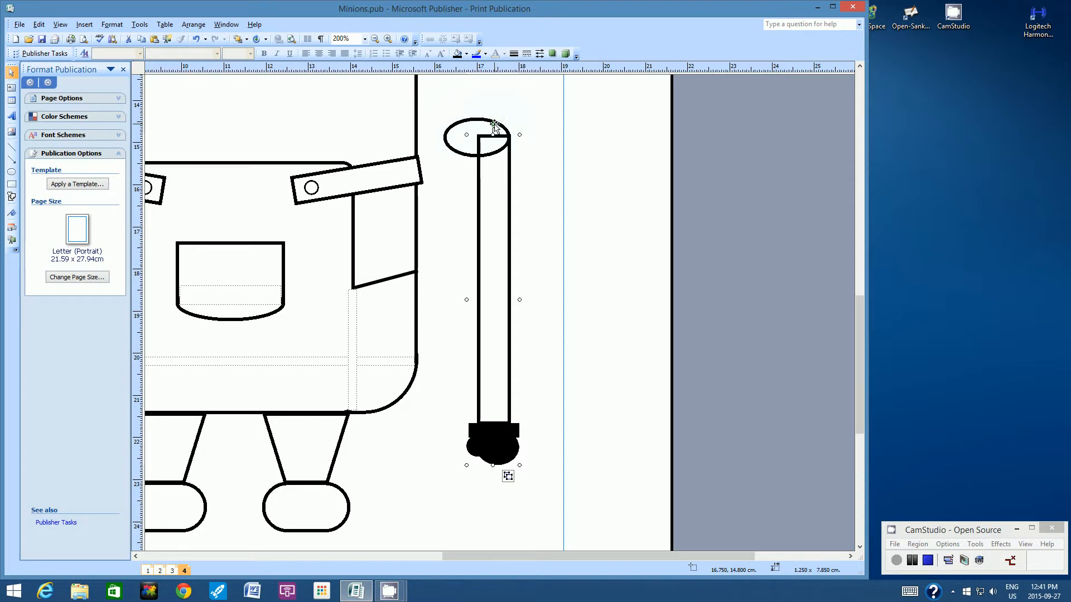
drag(494, 124, 486, 125)
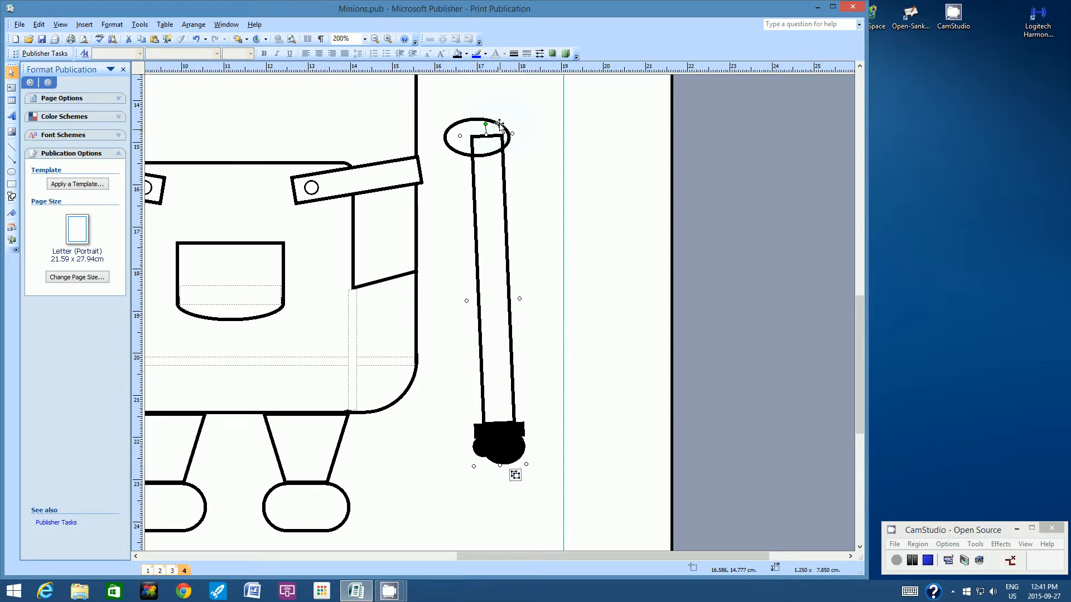
click(500, 163)
click(564, 196)
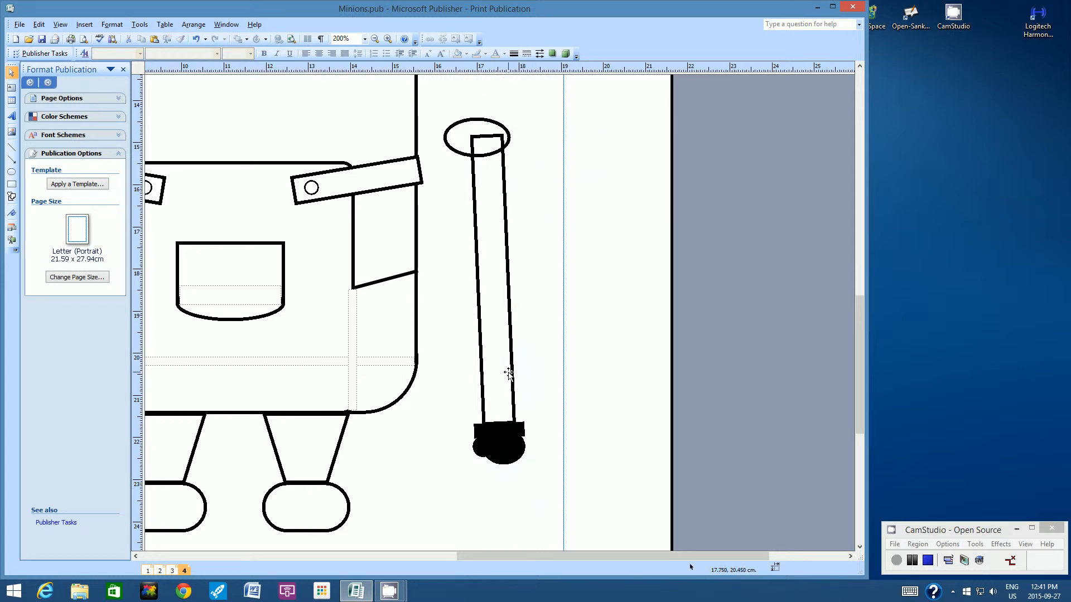
- Fill the shoulder oval with Accent 5 (White) to hide the arm's upper end
click(470, 130)
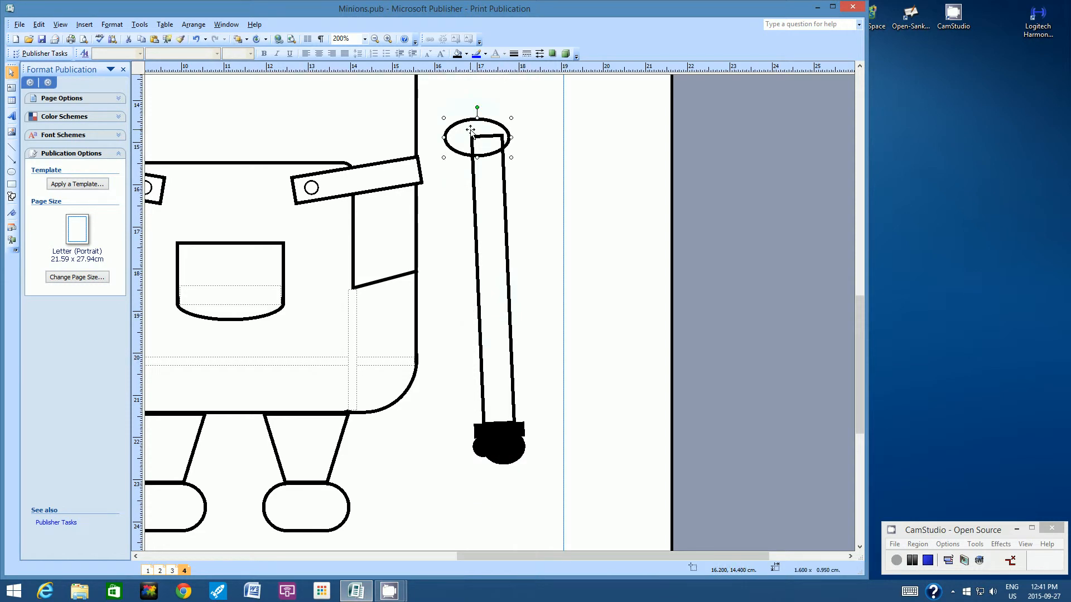
click(466, 54)
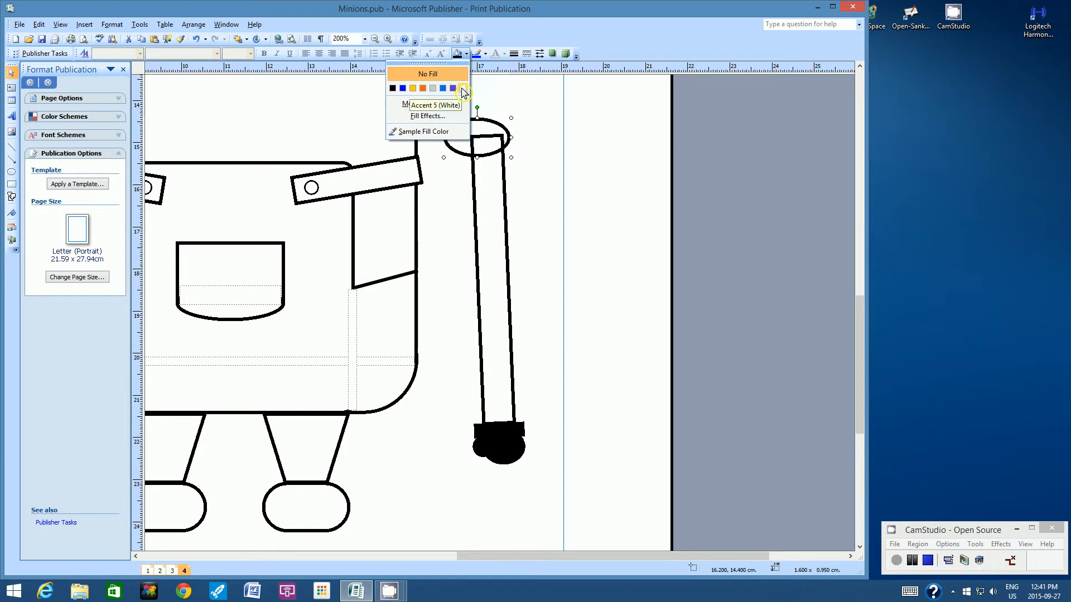
click(462, 89)
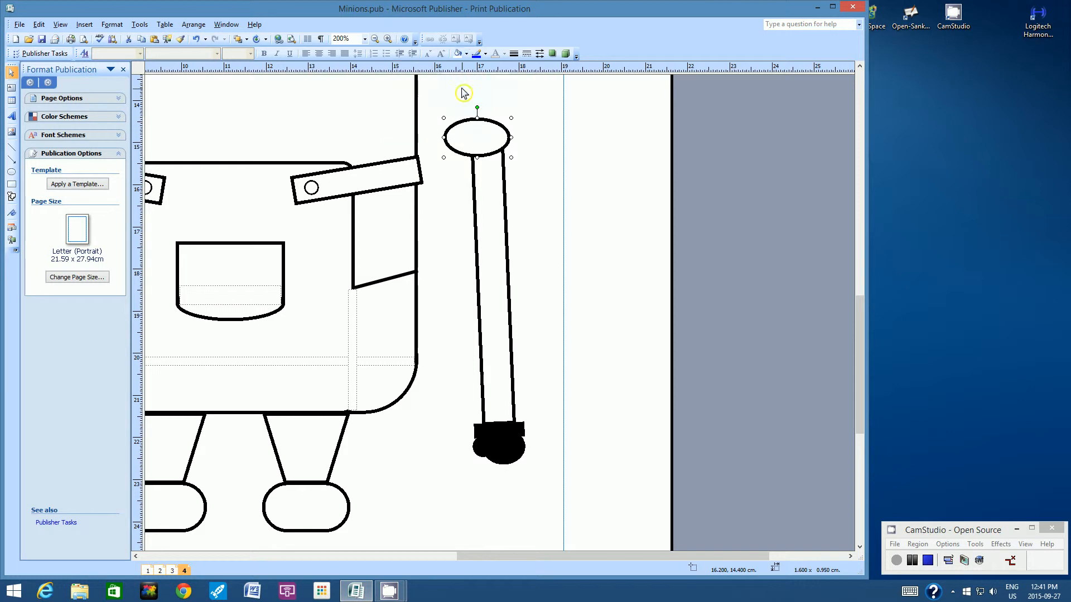
click(614, 134)
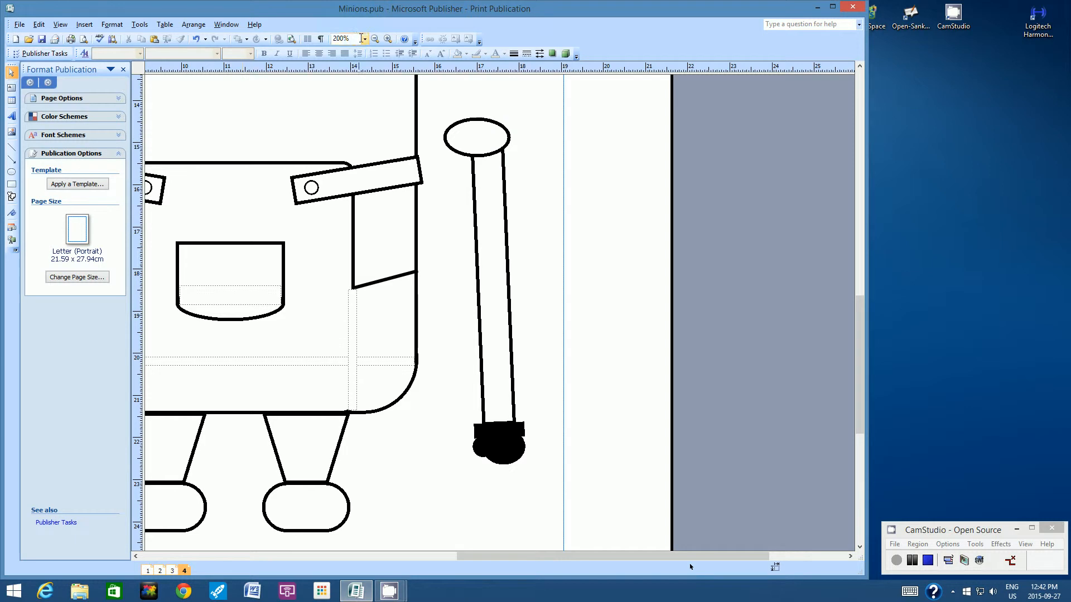
- Draw a rectangle about 0.6 × 0.4 cm over the shoulder oval's lower outline, between the arm's two side lines
click(364, 39)
click(343, 49)
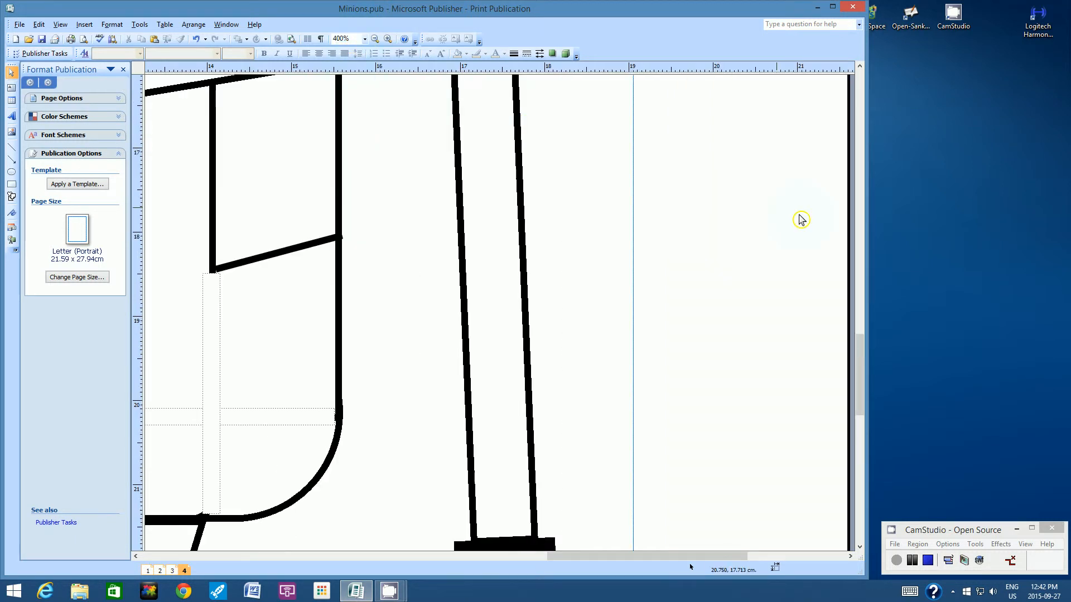
drag(859, 347, 859, 296)
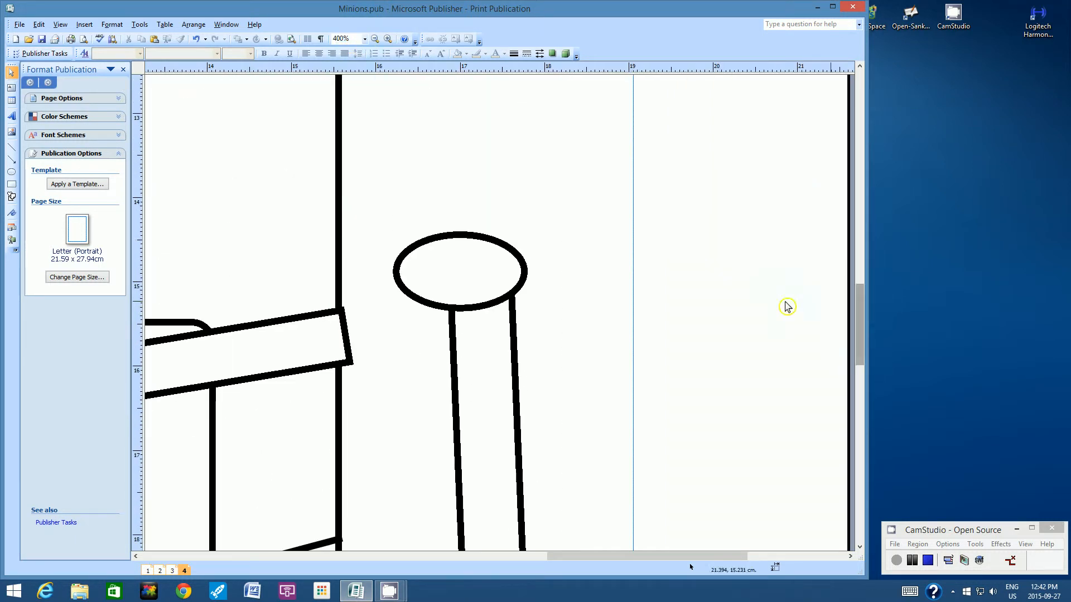
click(11, 184)
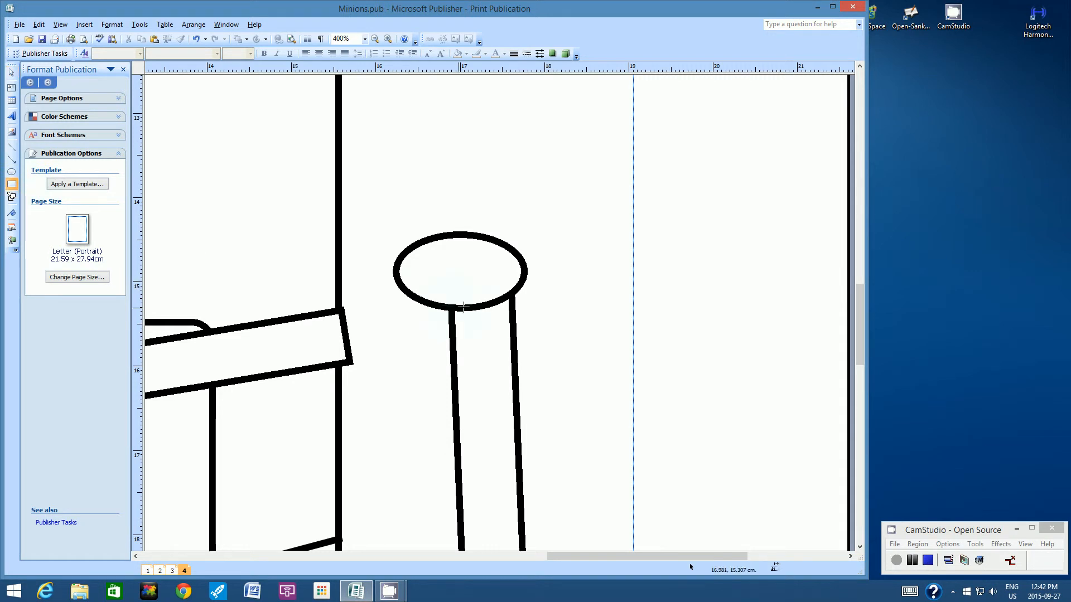
drag(457, 293, 507, 324)
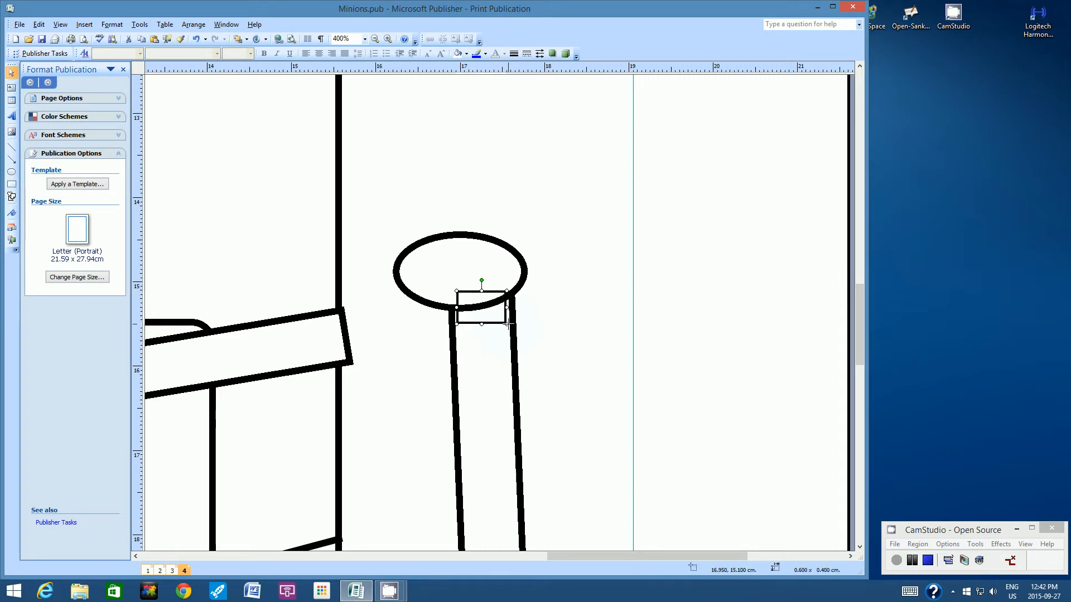
- Remove the small rectangle's outline and fill it white to hide the line between shoulder and arm
click(514, 55)
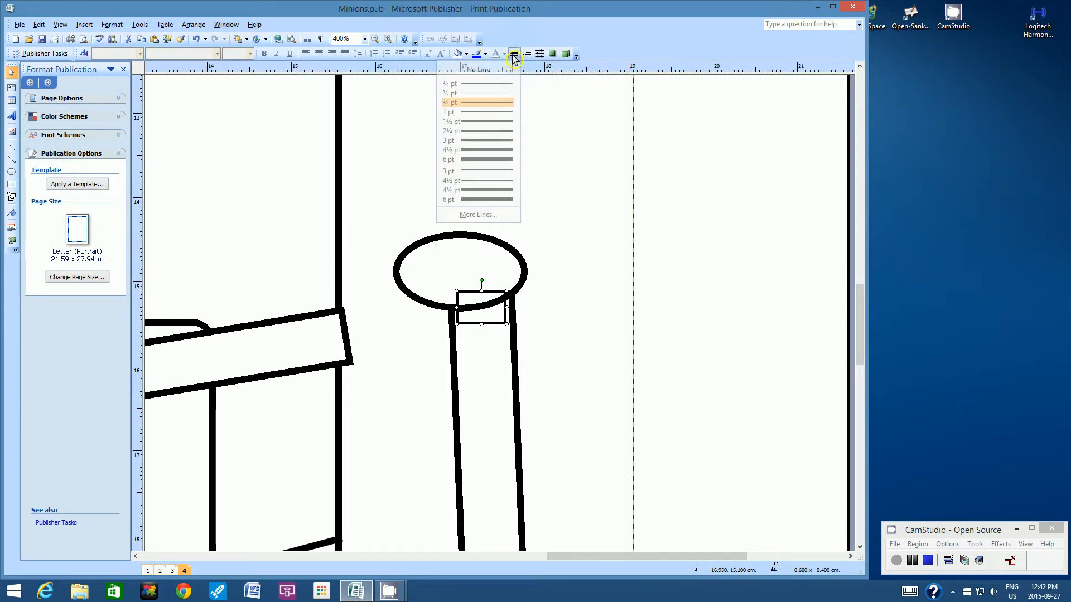
click(480, 71)
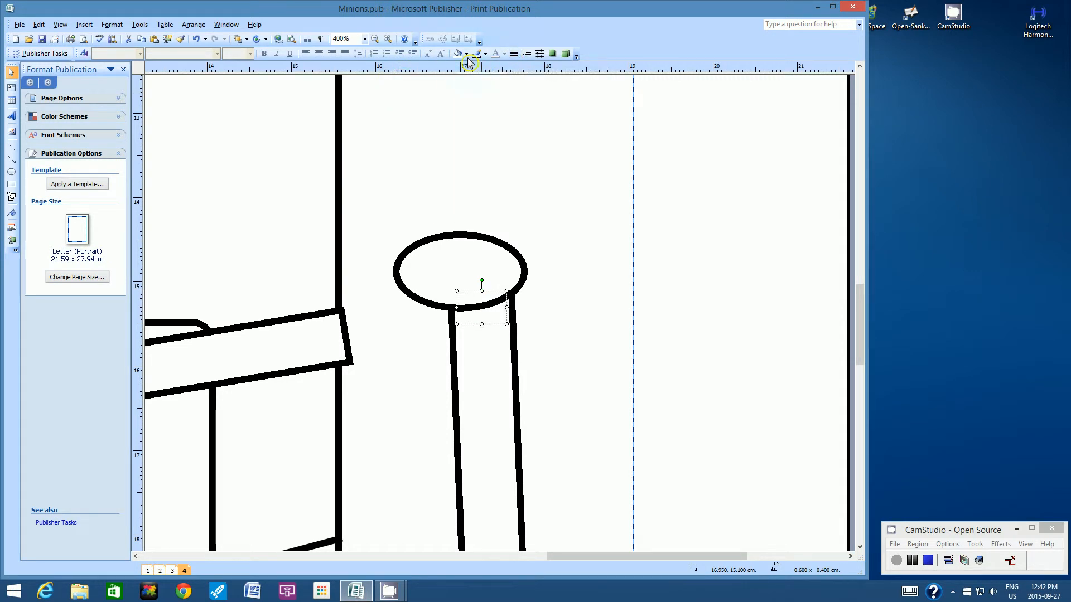
click(458, 56)
click(574, 204)
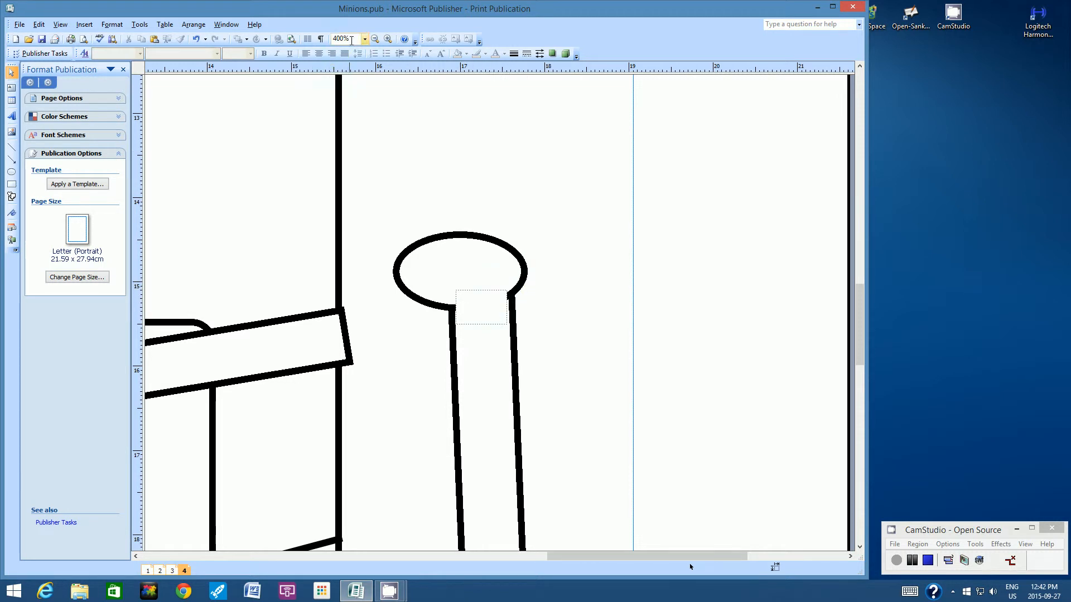
- Group the shoulder oval, white patch and gloved arm, and move the group about 0.3 cm right, away from the body
click(364, 39)
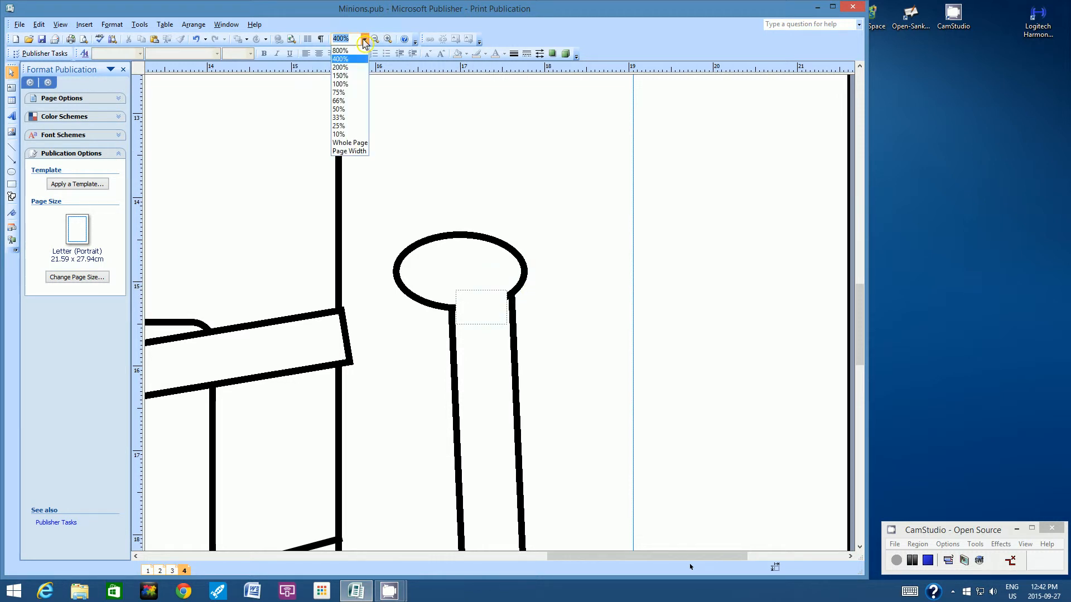
click(356, 75)
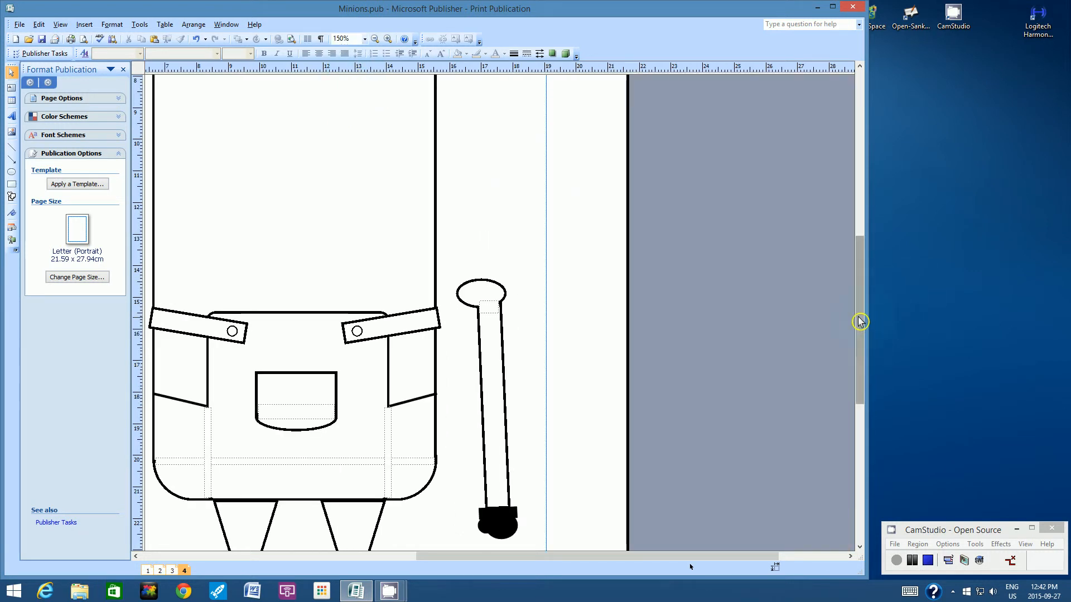
scroll(860, 318, up, 2)
drag(860, 318, 858, 339)
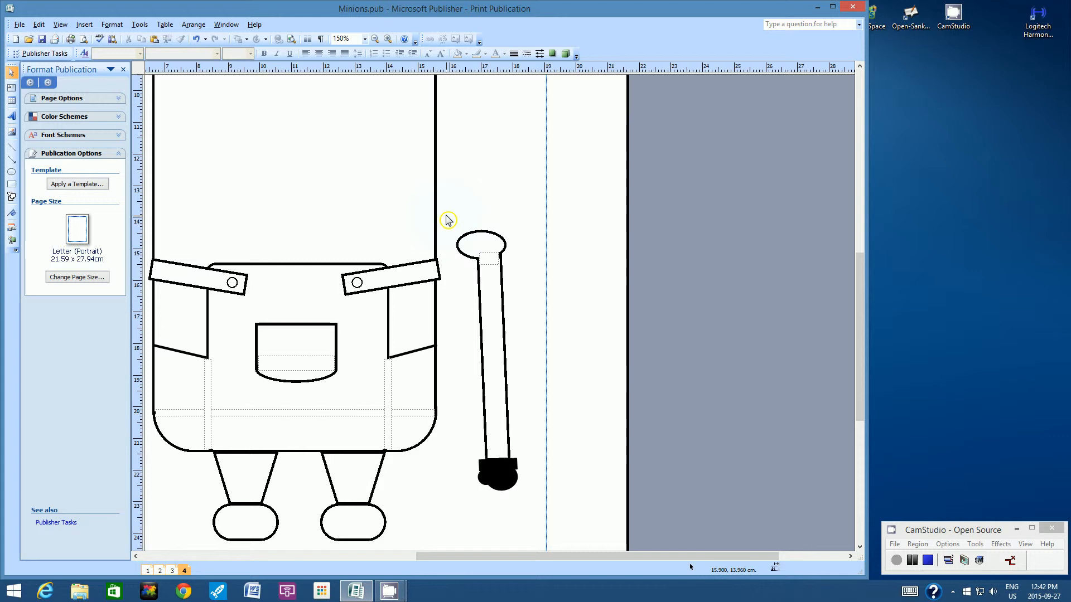
drag(448, 221, 538, 526)
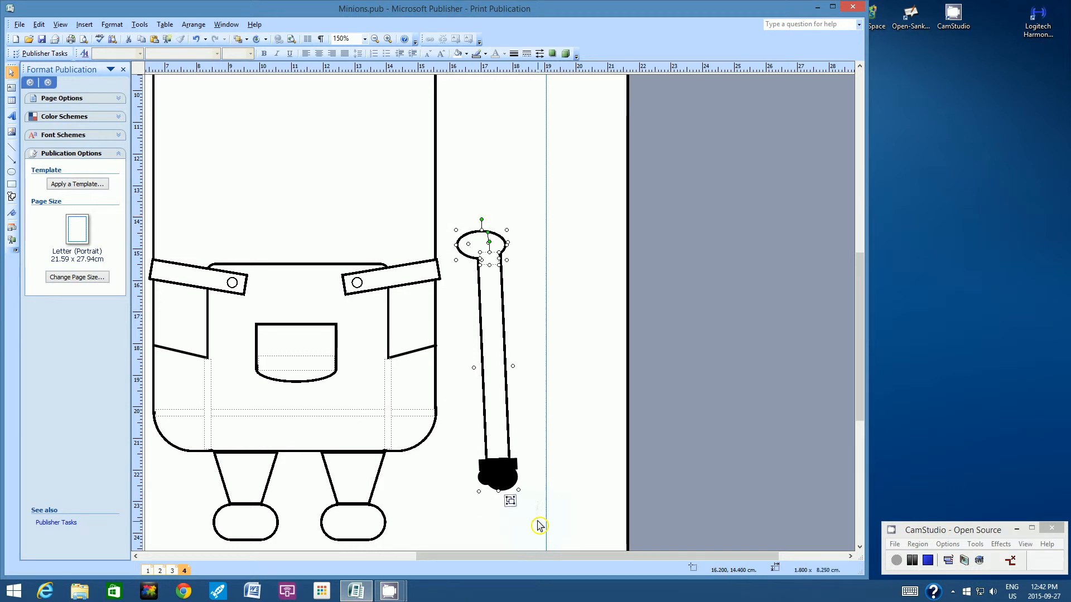
click(510, 502)
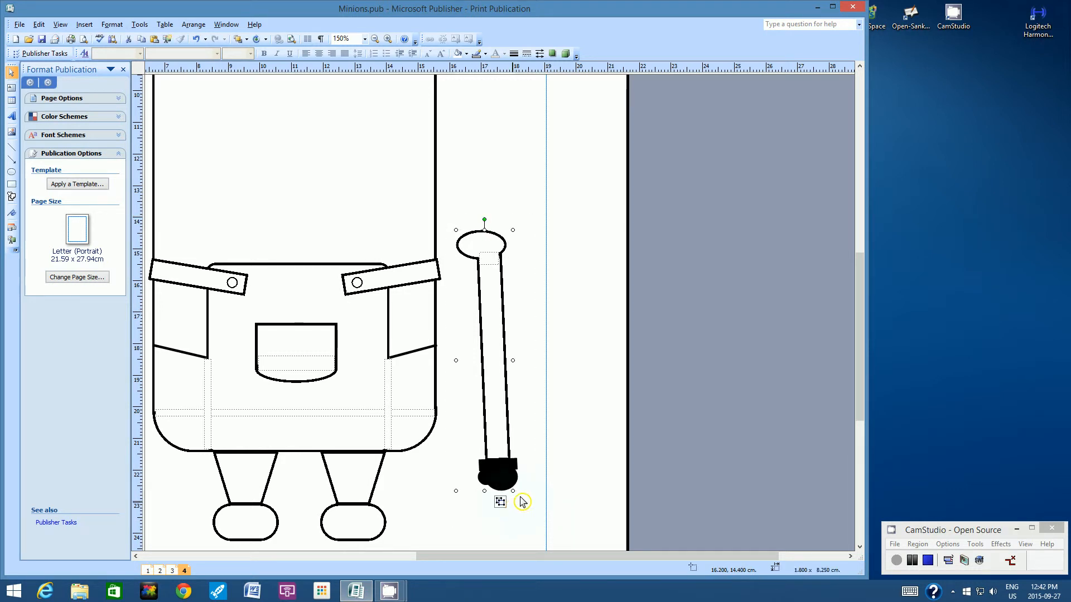
mouse_move(523, 464)
mouse_down()
mouse_move(558, 463)
mouse_move(513, 471)
mouse_up()
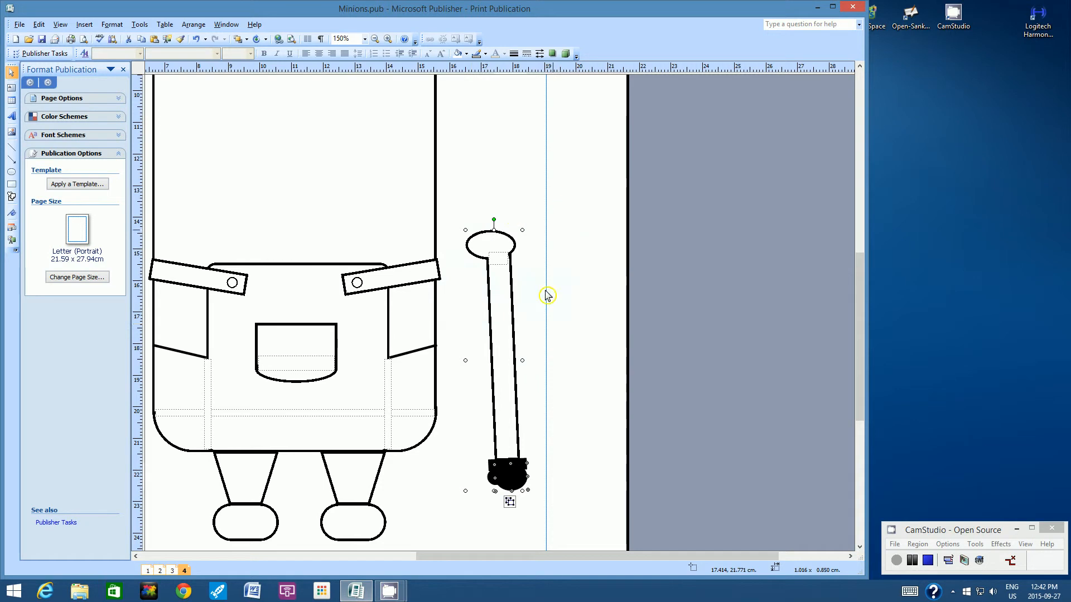
click(585, 315)
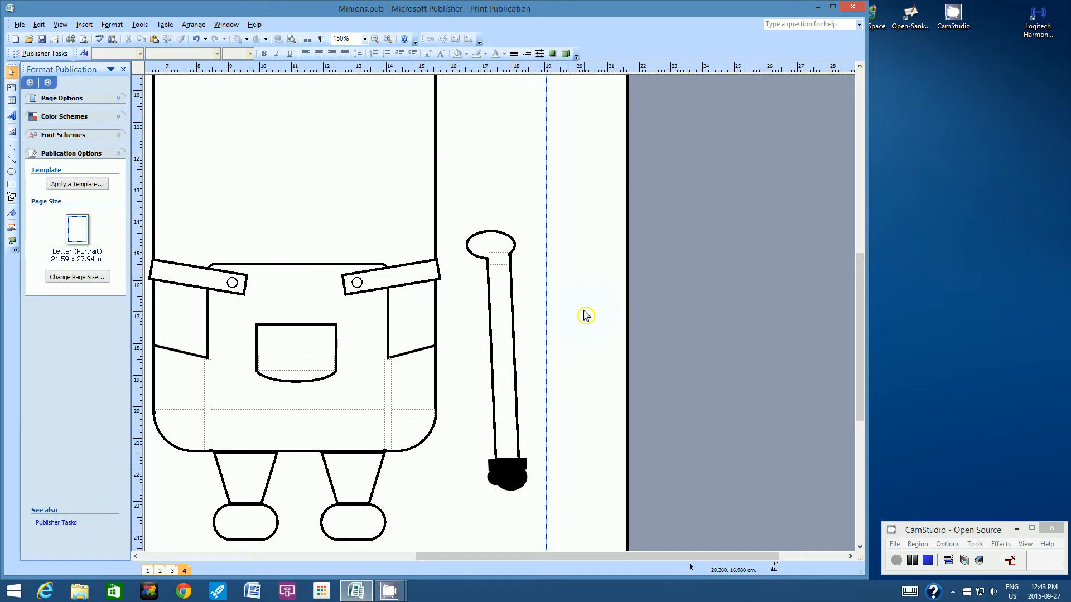
- Copy the complete arm group and paste a duplicate on the same page
drag(450, 560, 415, 562)
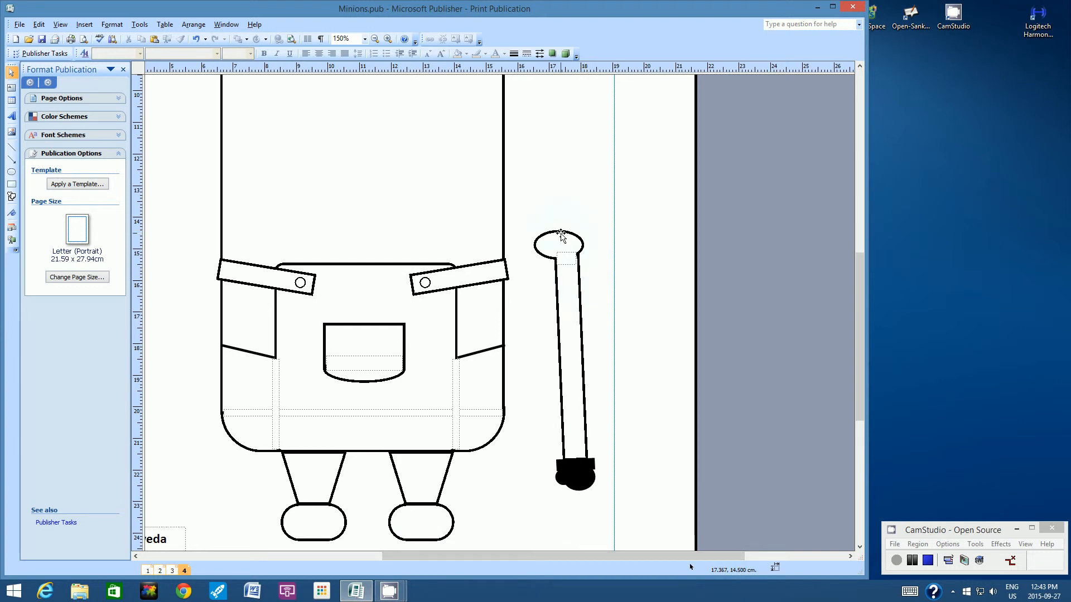
click(562, 237)
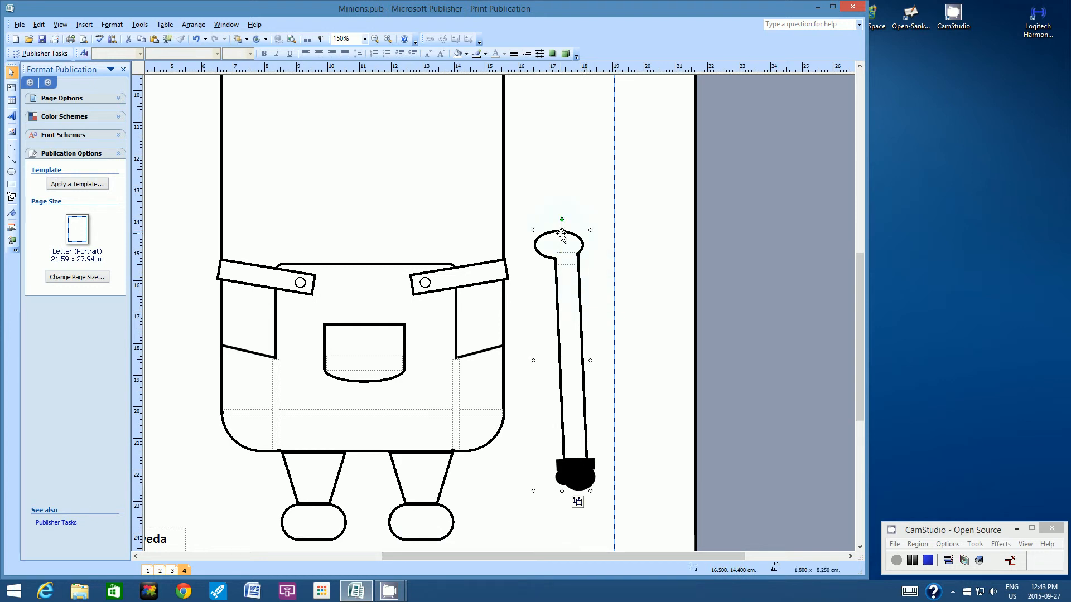
click(39, 24)
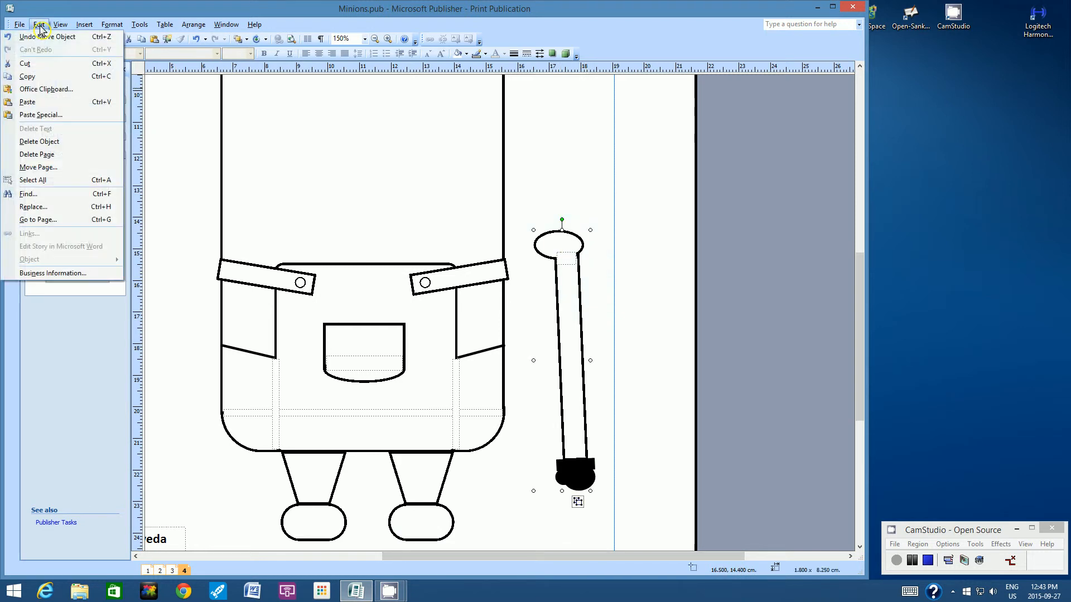
click(42, 76)
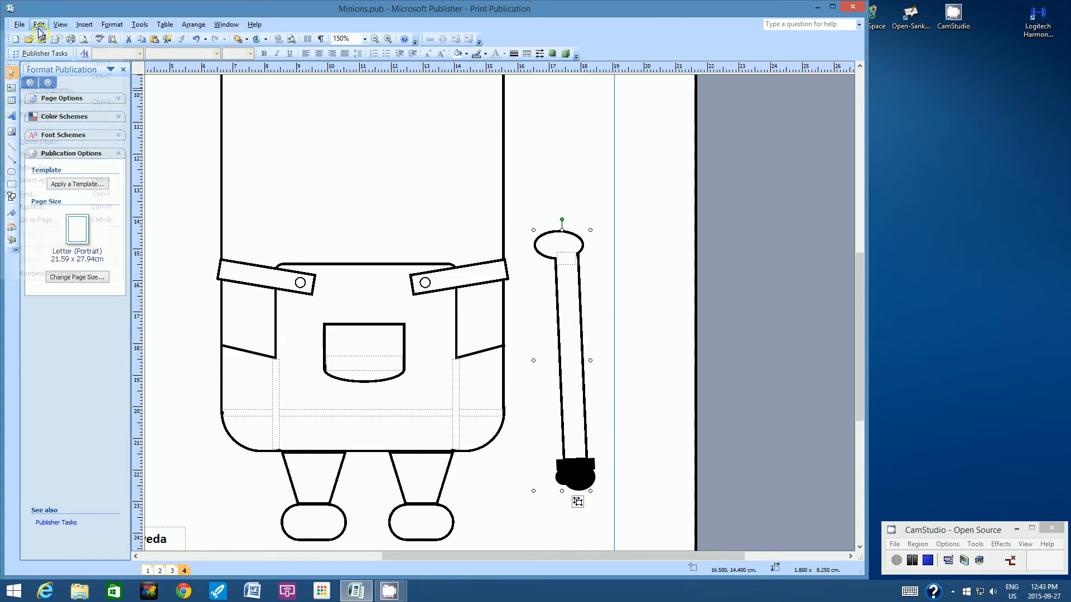
click(39, 24)
click(49, 101)
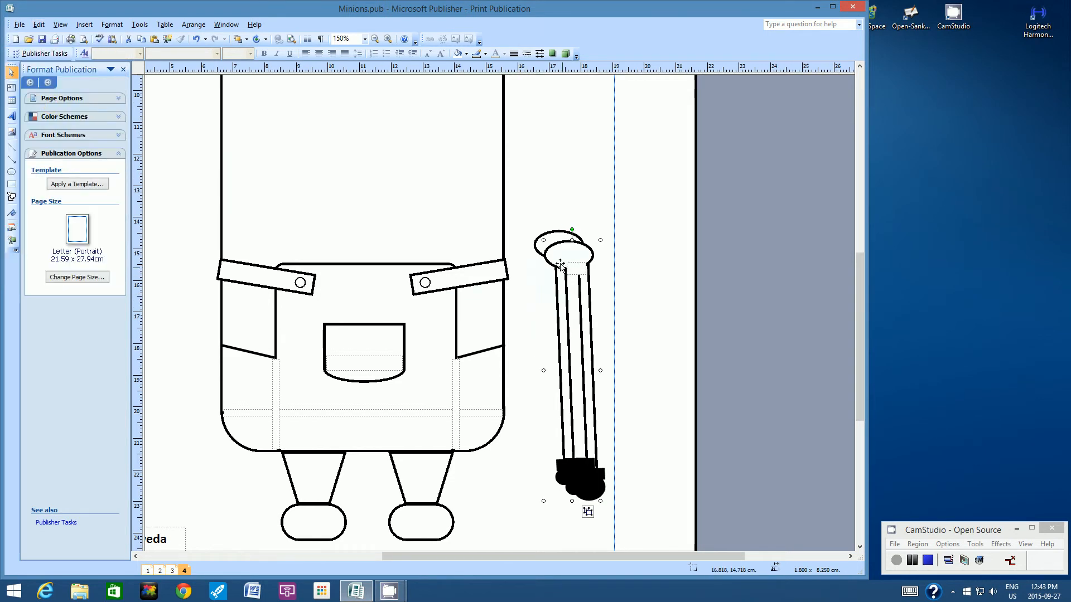
- Move the duplicate arm to the left side of the minion's body and try to flip it horizontally
drag(429, 258, 170, 252)
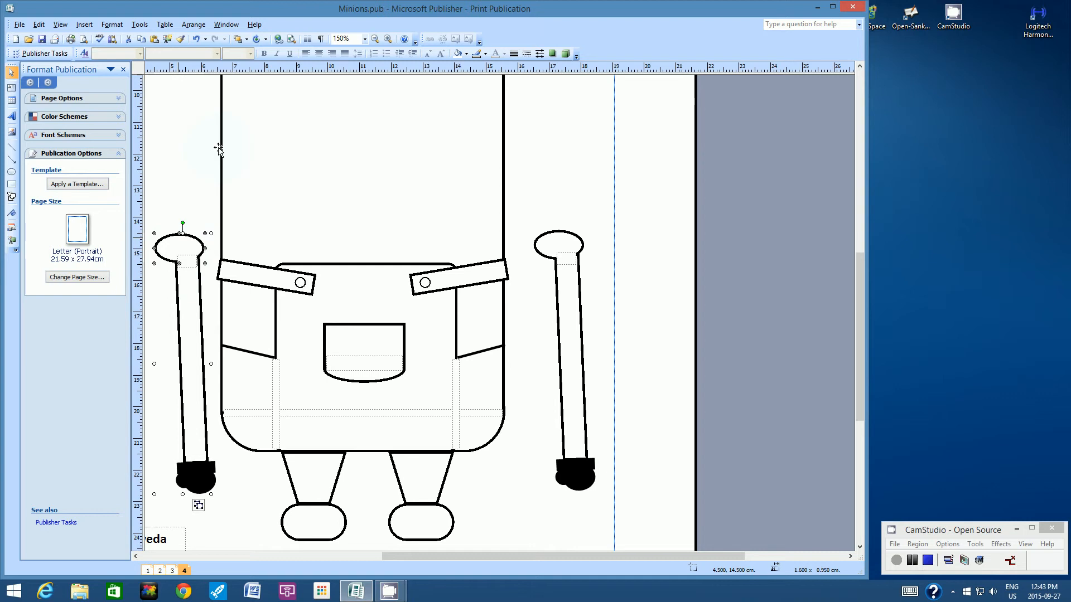
click(190, 26)
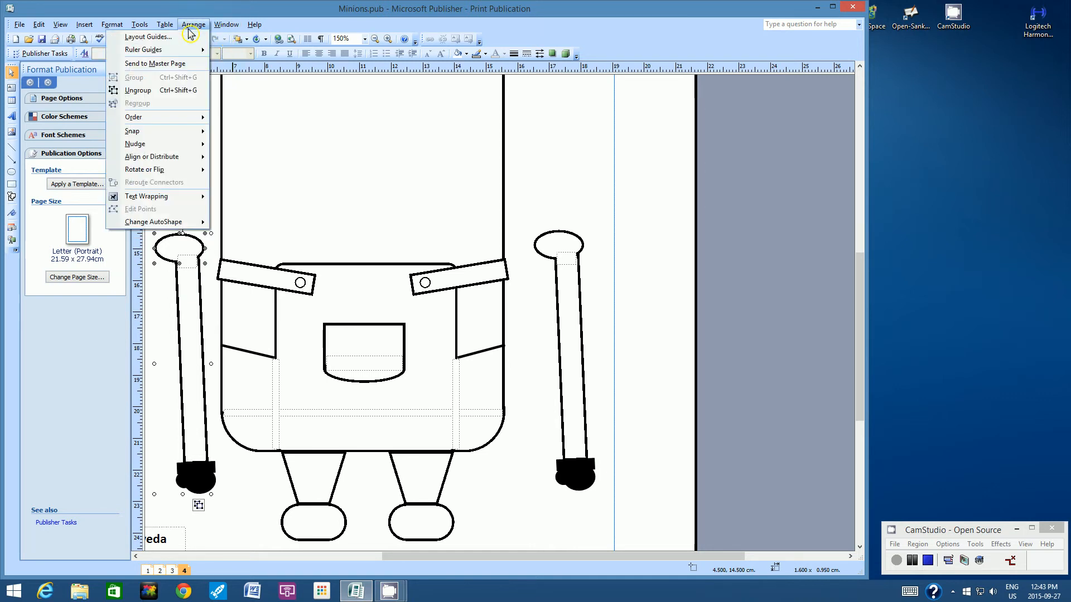
mouse_move(174, 177)
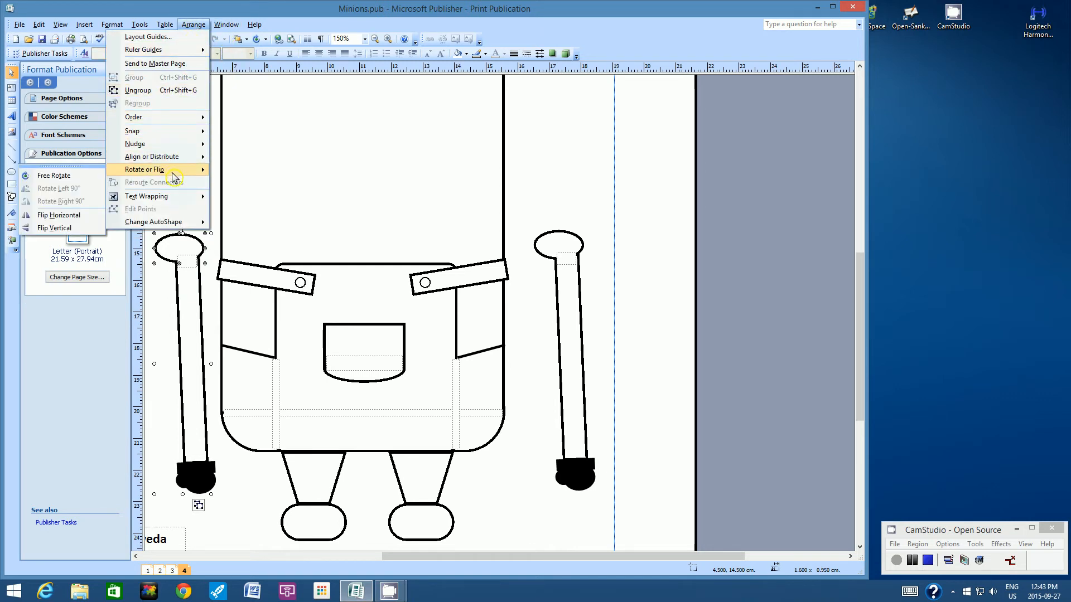
click(78, 217)
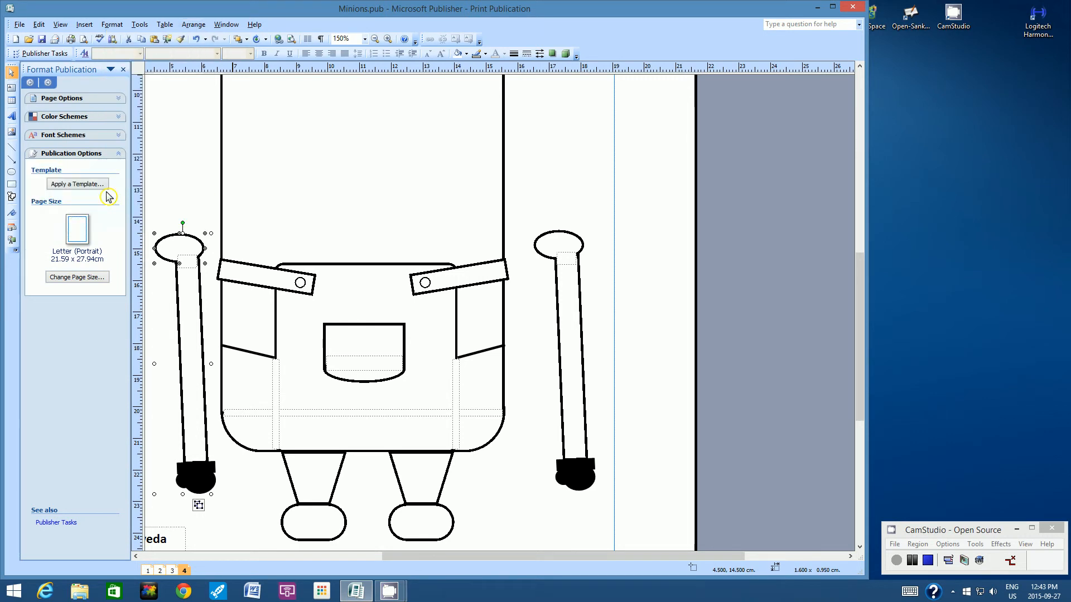
click(193, 25)
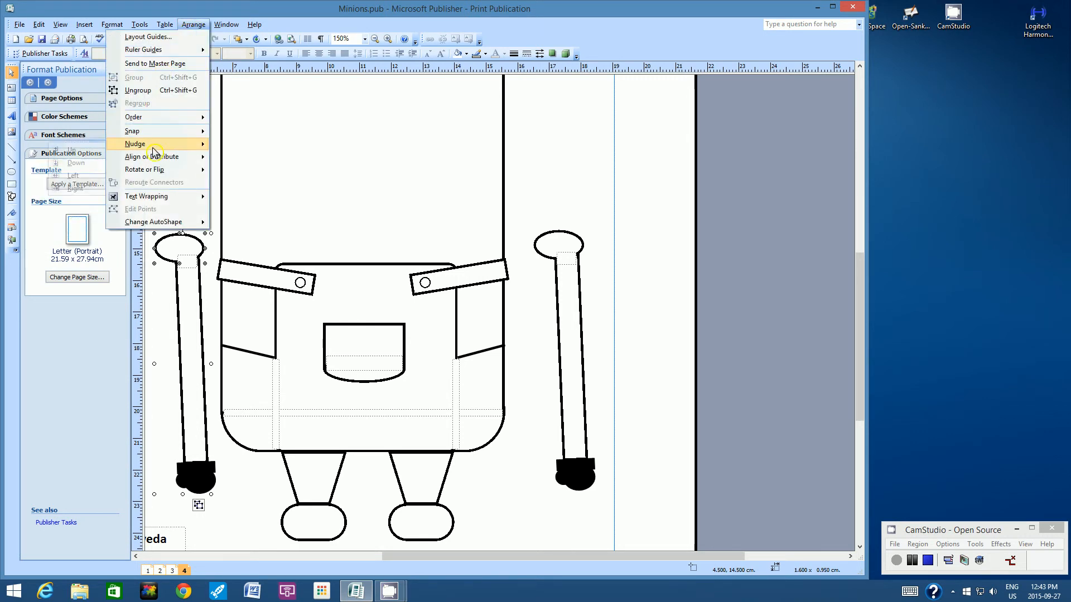
mouse_move(155, 170)
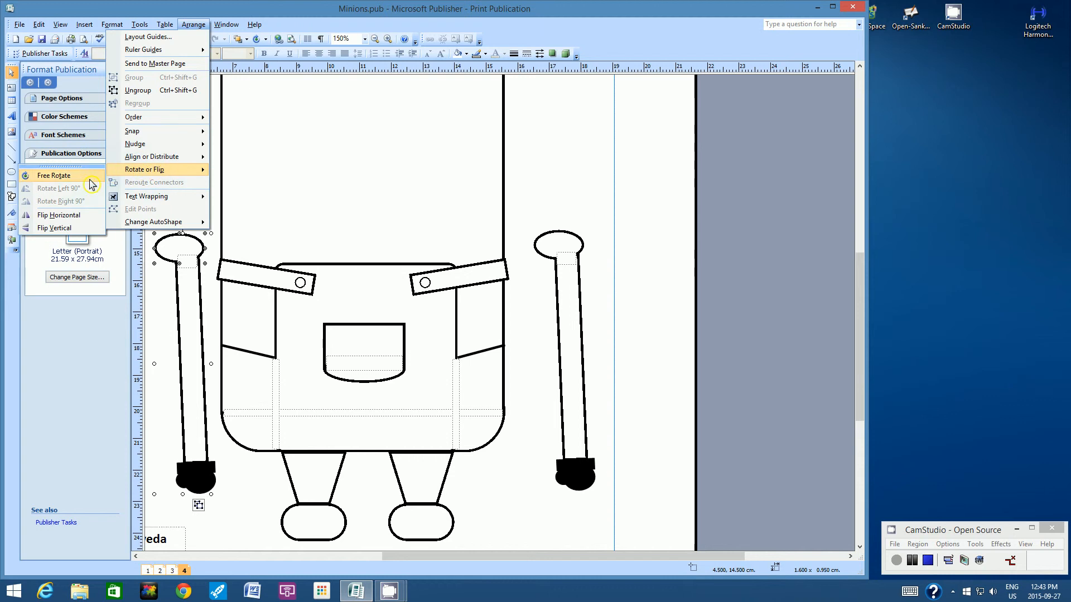
click(63, 216)
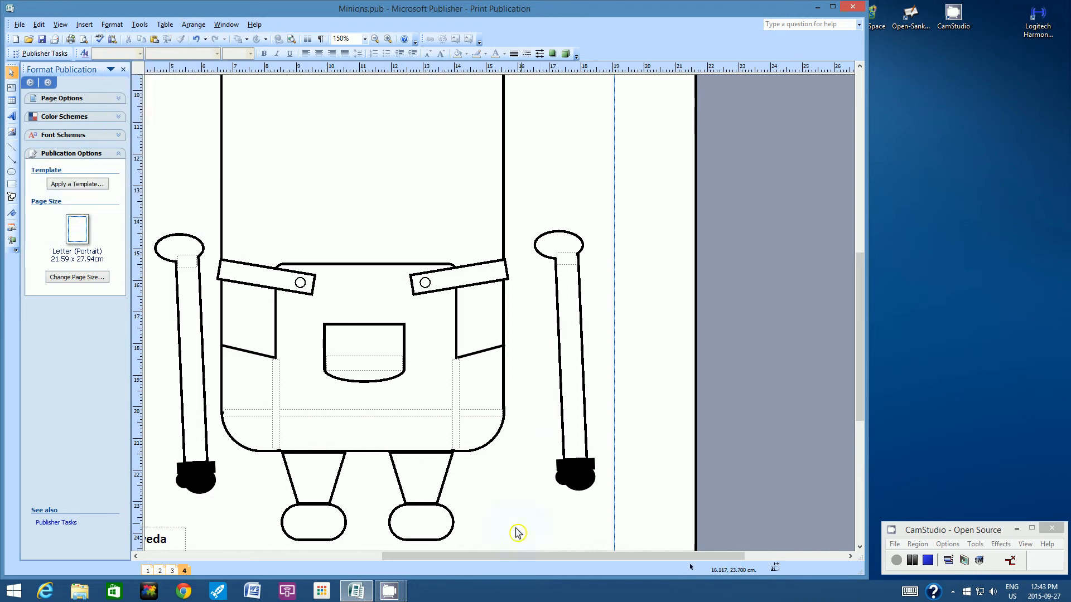
- Move the duplicate arm farther away from the body toward the page margin and try flipping it horizontally again
drag(459, 556, 384, 556)
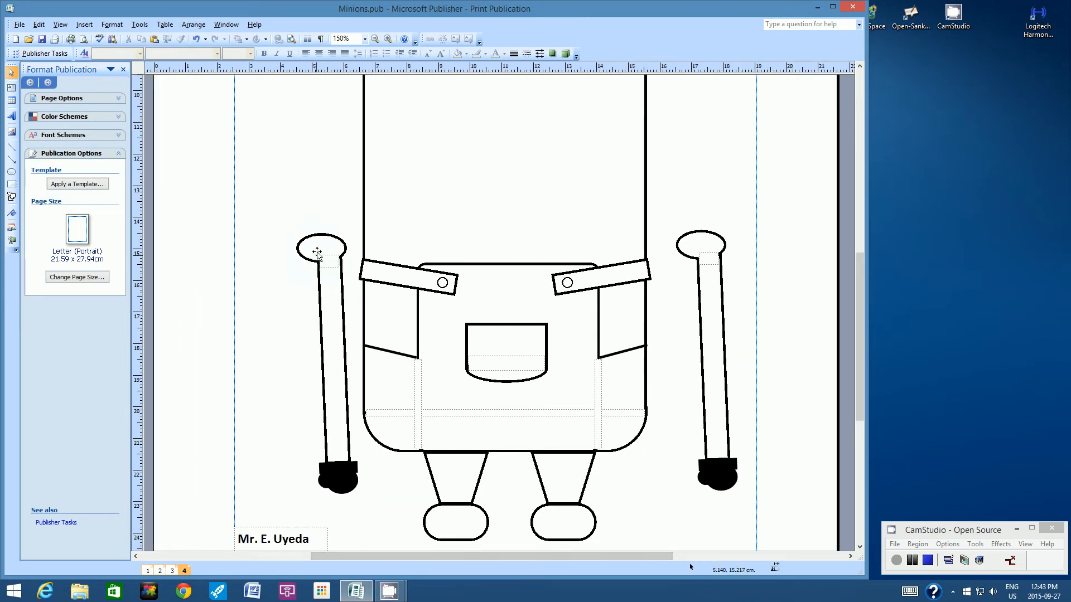
drag(312, 249, 256, 247)
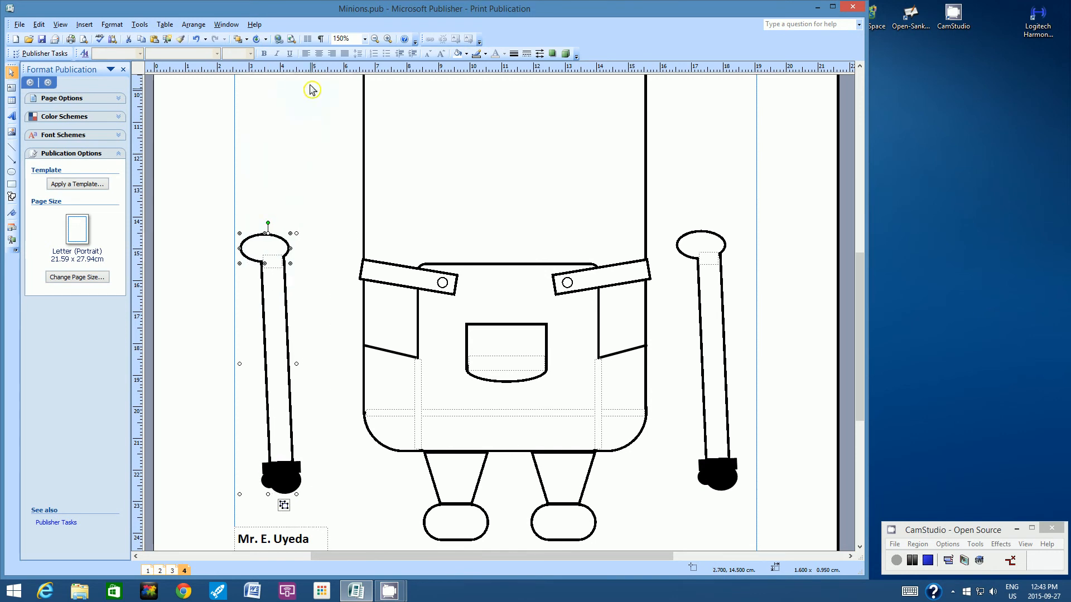
click(193, 24)
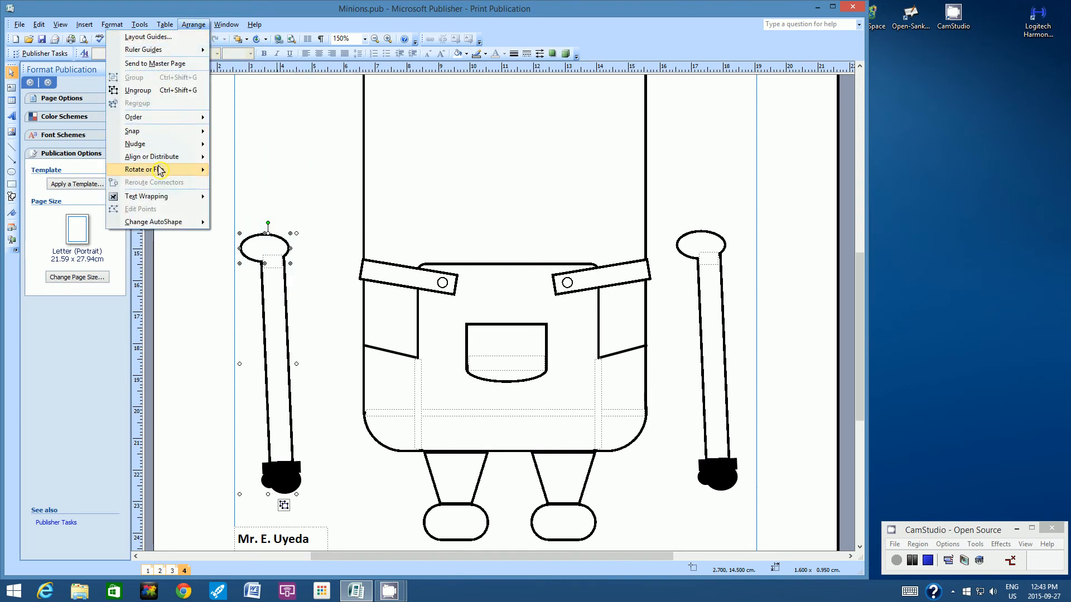
mouse_move(160, 171)
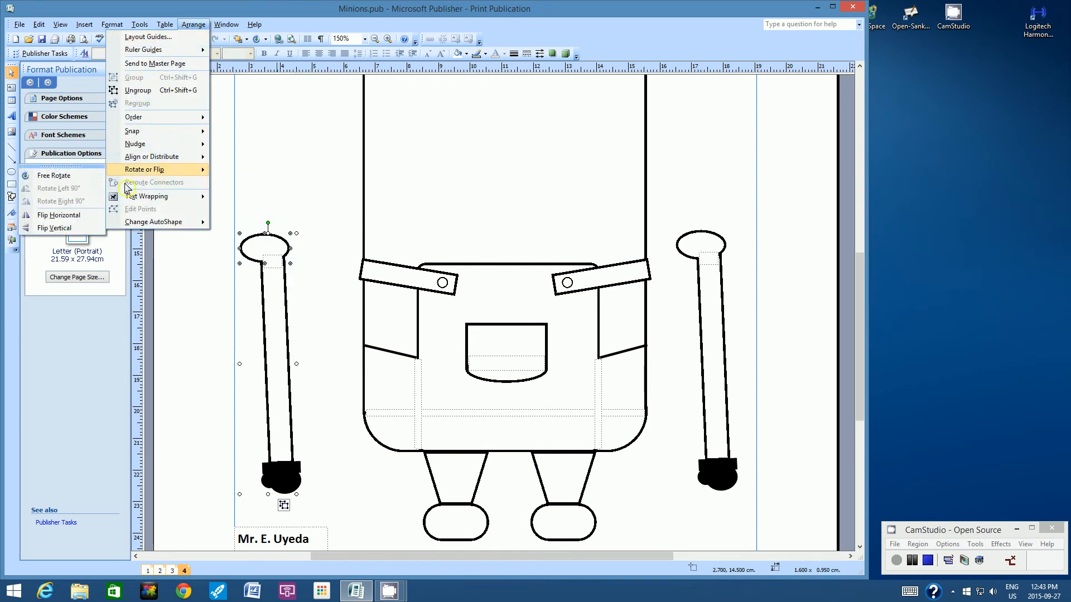
click(78, 215)
click(220, 199)
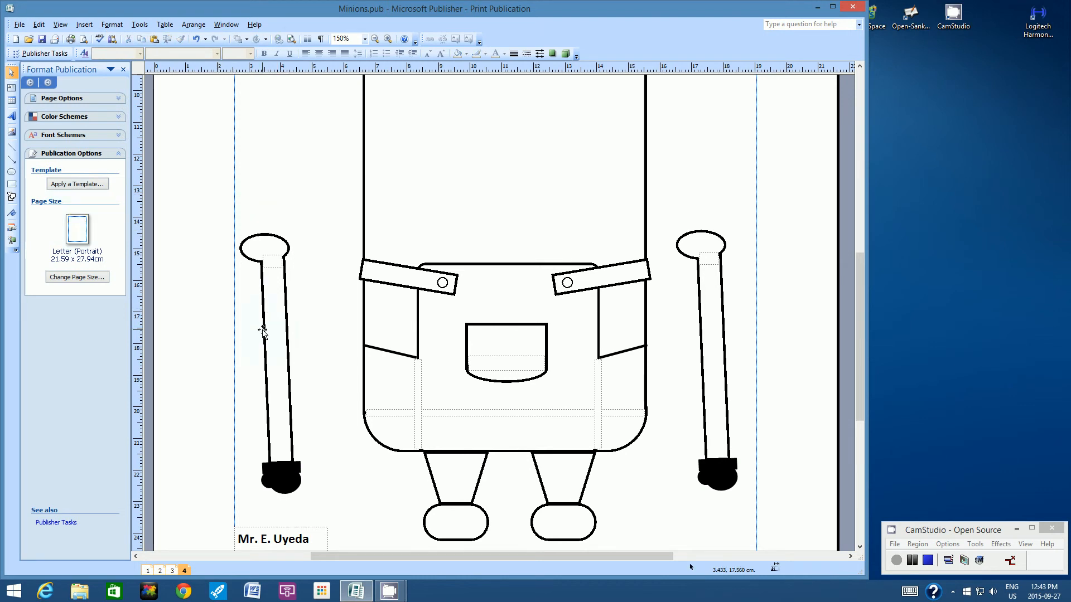
drag(262, 332, 243, 331)
click(252, 190)
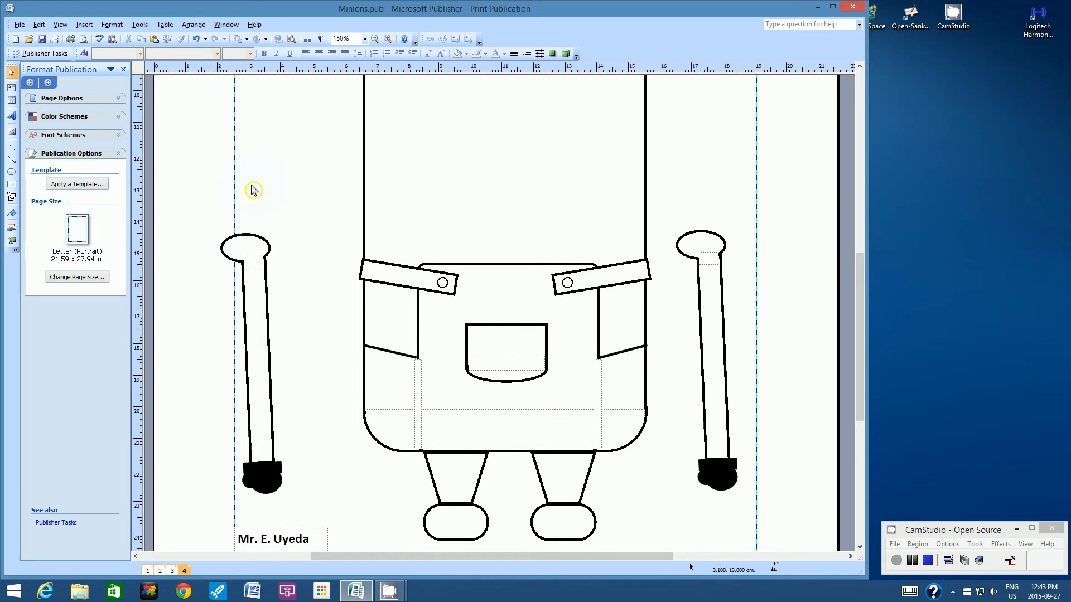
- Select the entire duplicate arm group instead of only its shoulder oval and flip it horizontally
click(235, 254)
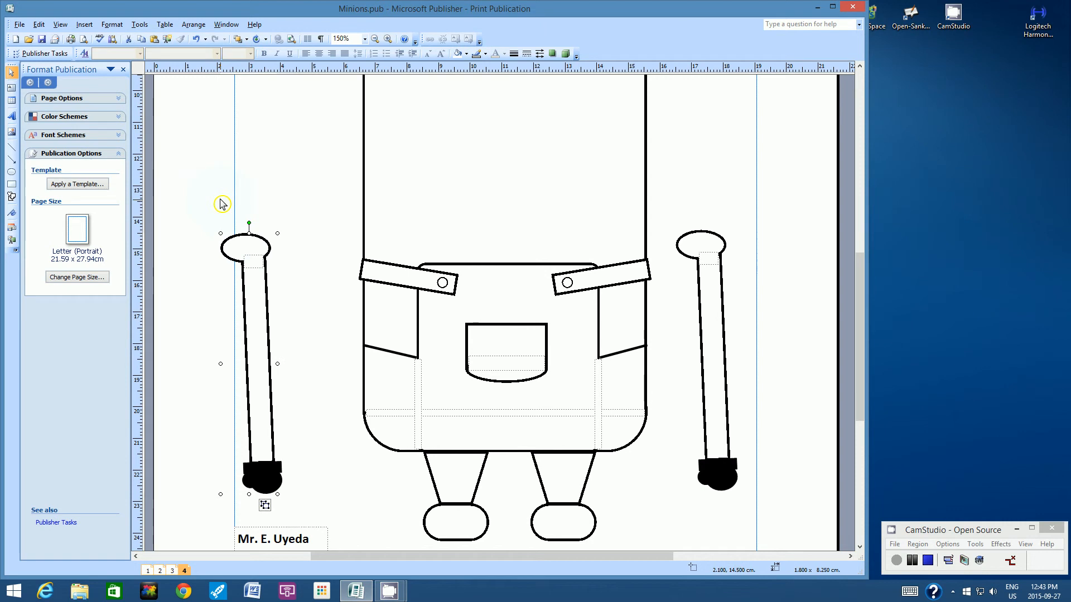
click(196, 25)
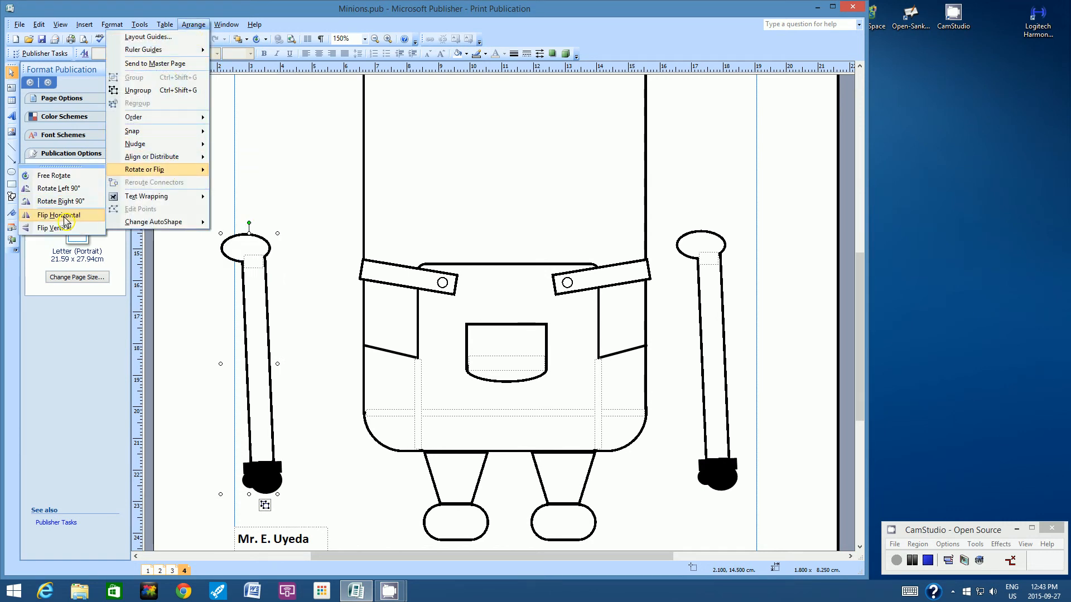
click(50, 212)
click(277, 191)
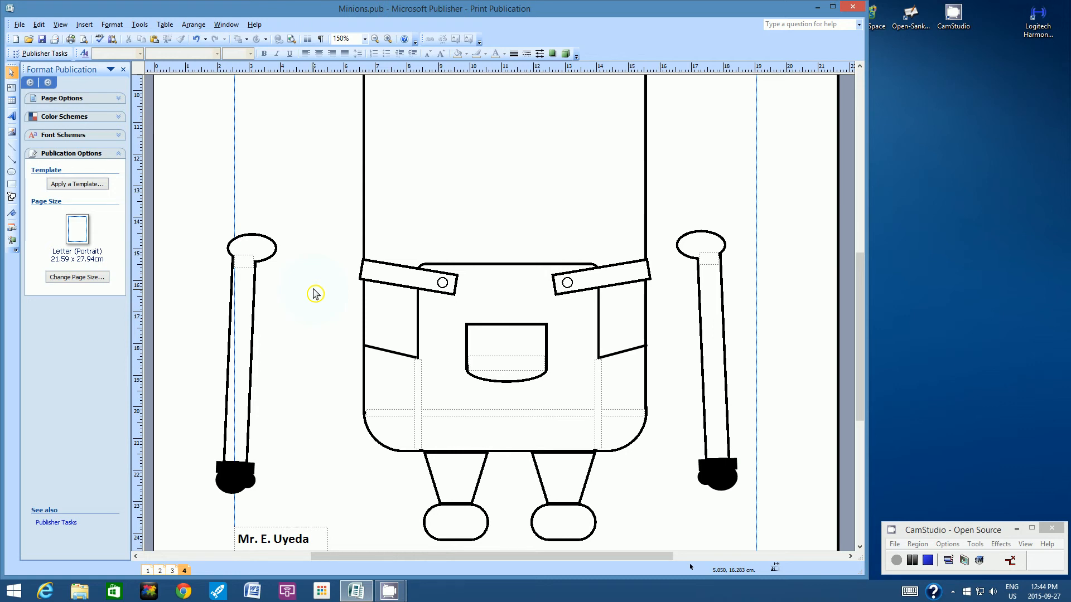
- Move the flipped arm so its shoulder oval, at about 5.4, 14.3 cm, overlaps the body's left edge just above the strap
drag(266, 253, 363, 248)
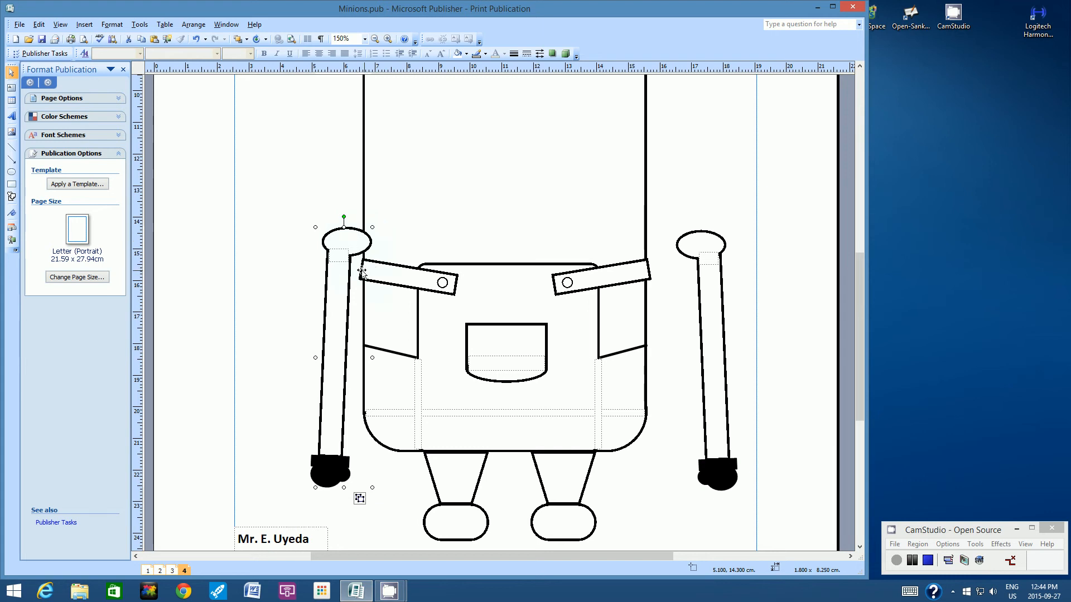
click(361, 239)
drag(362, 238, 365, 239)
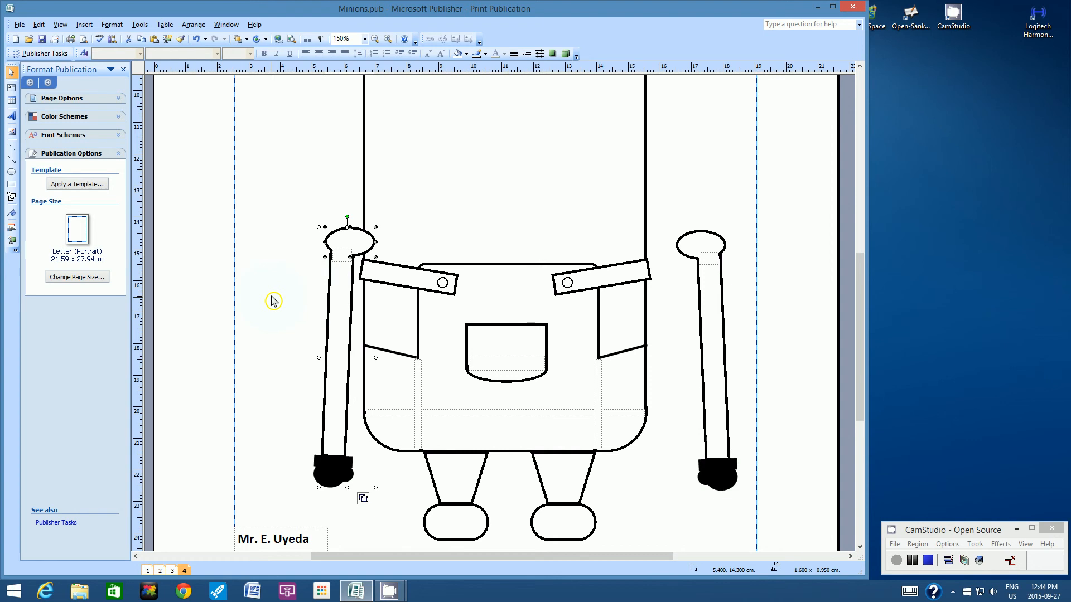
- Move the other arm onto the body's right edge just above the strap, level with the left arm
click(695, 241)
drag(695, 240, 651, 233)
click(714, 186)
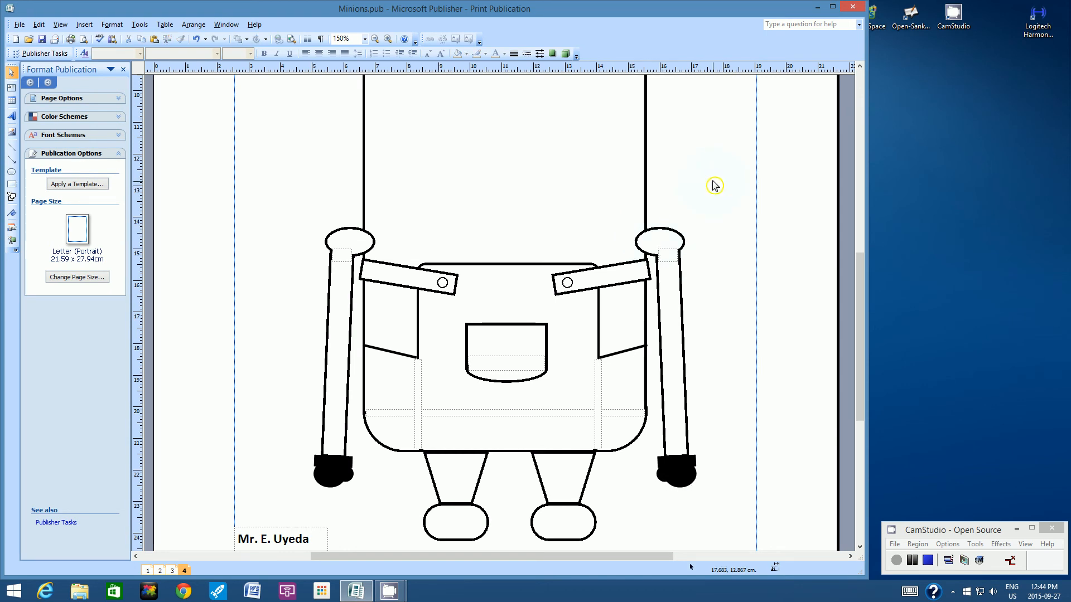
- Replace the page title "Feet and Legs" with "Arms and Hands" and save the publication
click(365, 39)
click(353, 89)
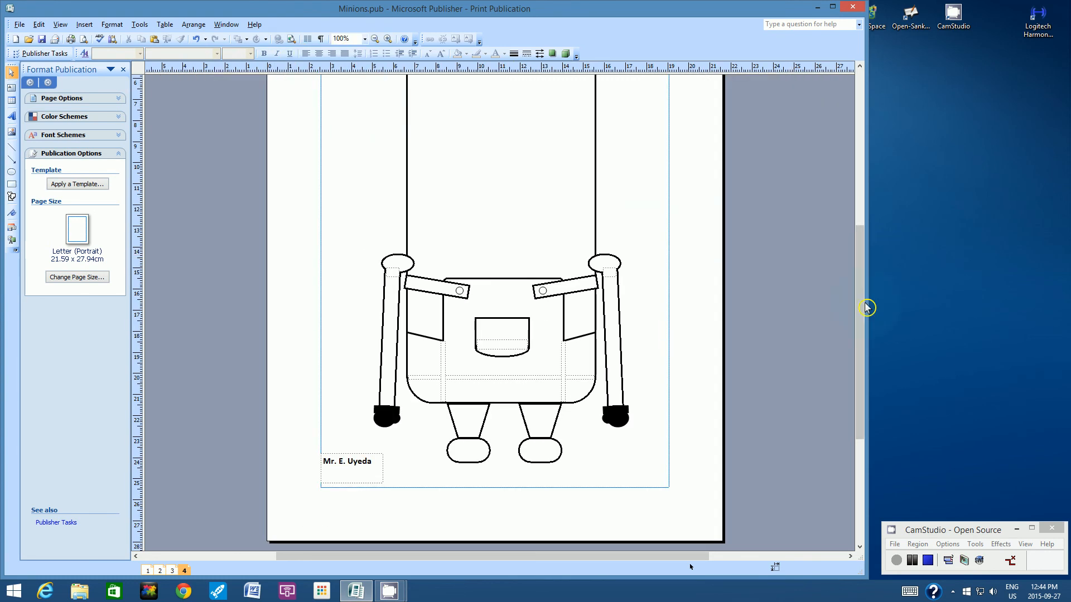
drag(859, 304, 858, 278)
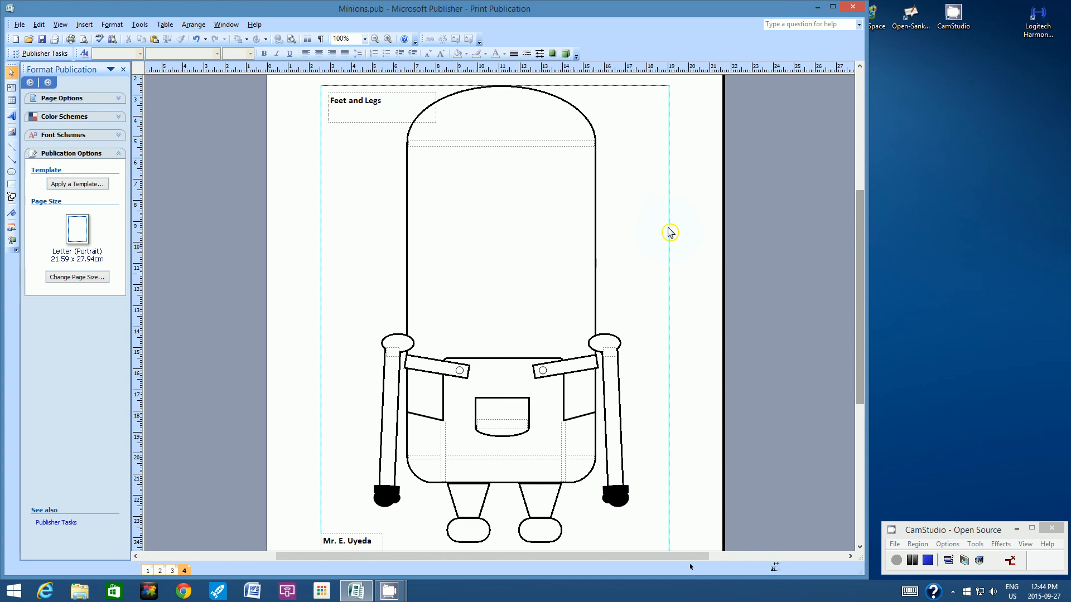
drag(388, 103, 337, 95)
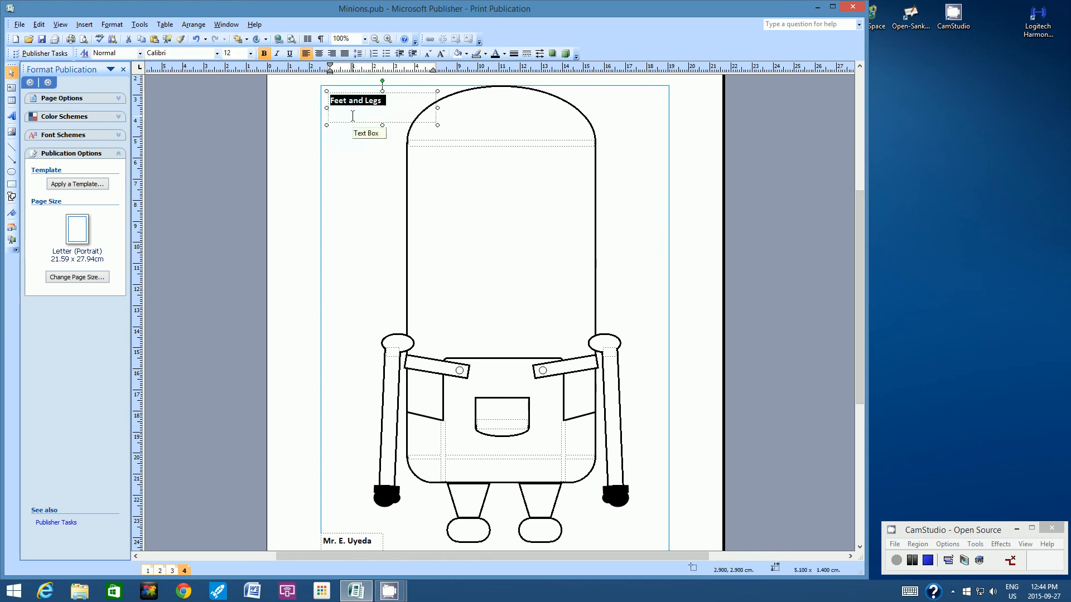
text(Arms and Hands)
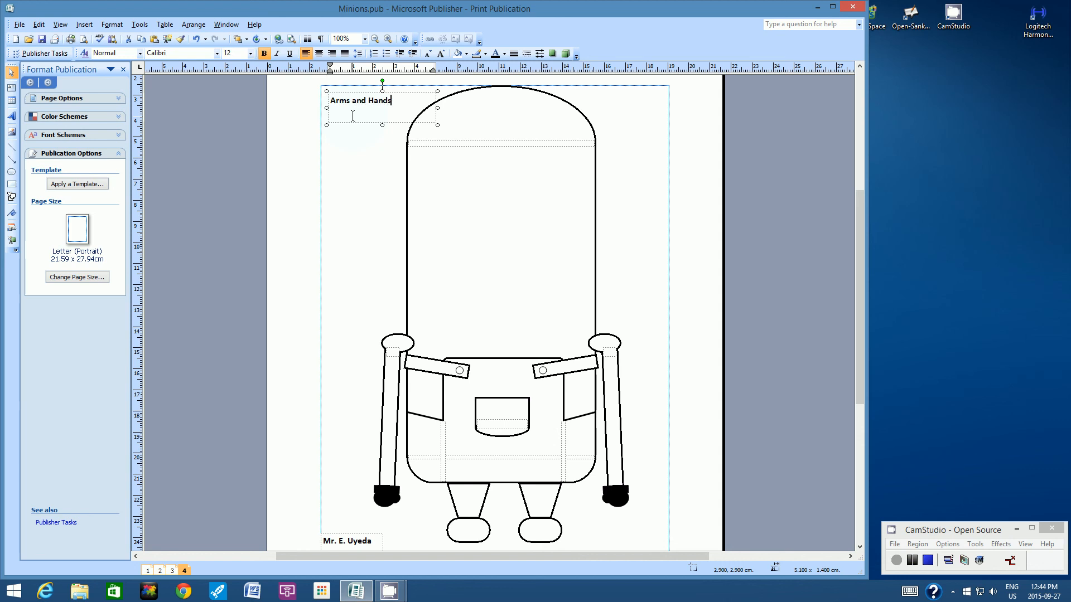
click(363, 149)
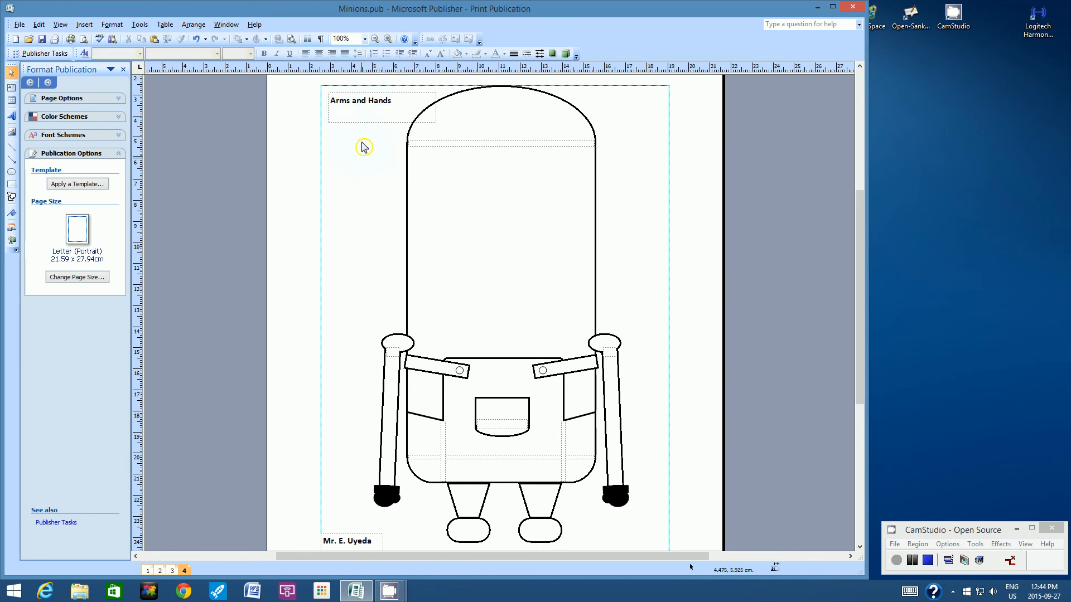
click(44, 42)
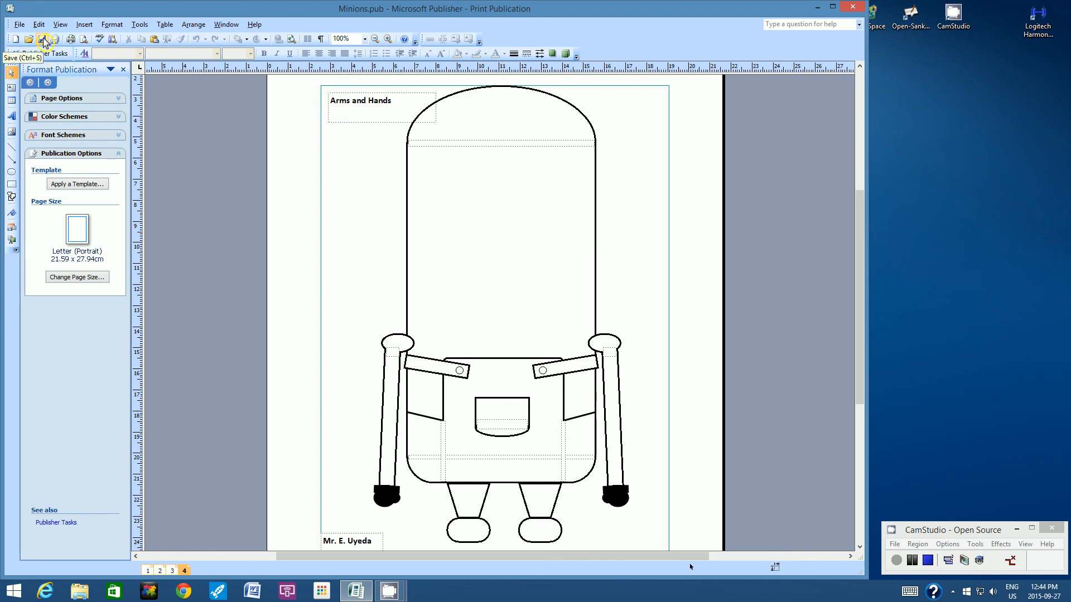